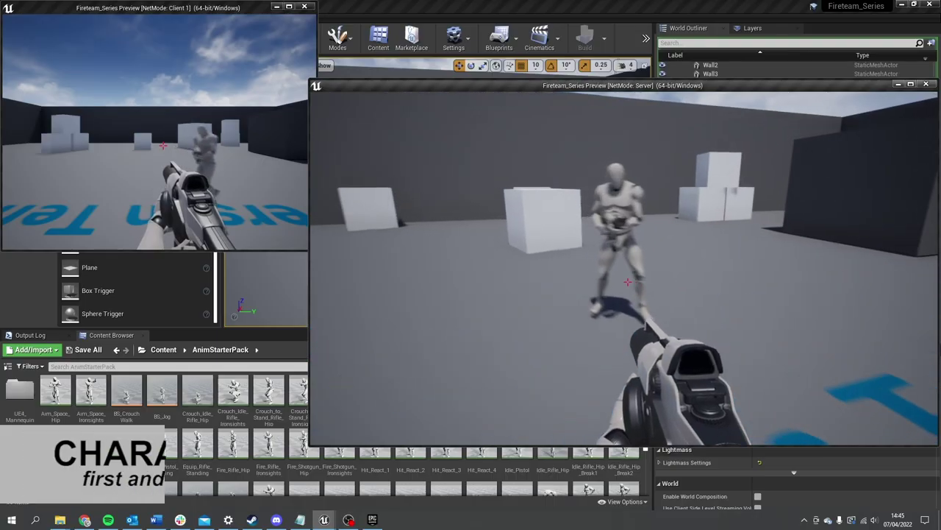
Walk the server player around the other character in the multiplayer preview to check the first-person and third-person models.
{"action": "key", "text": "d"}
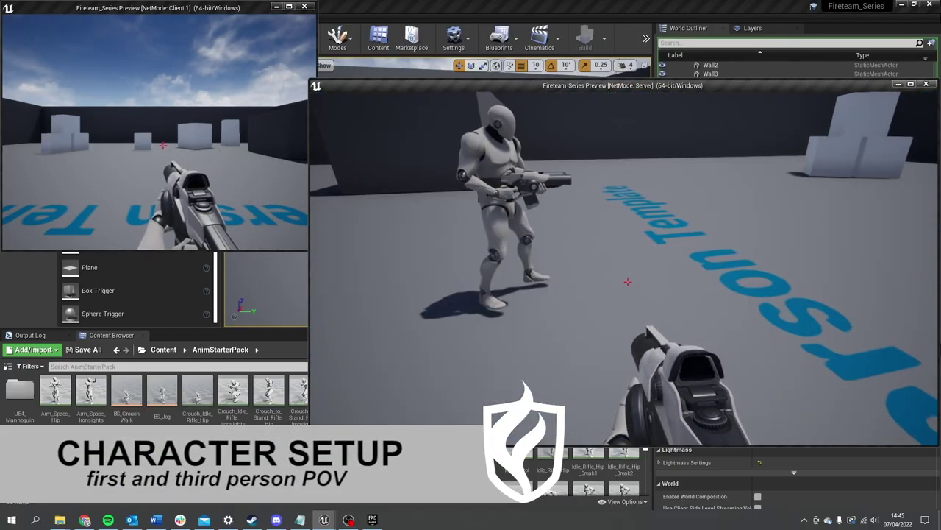
{"action": "key", "text": "s"}
{"action": "key", "text": "d"}
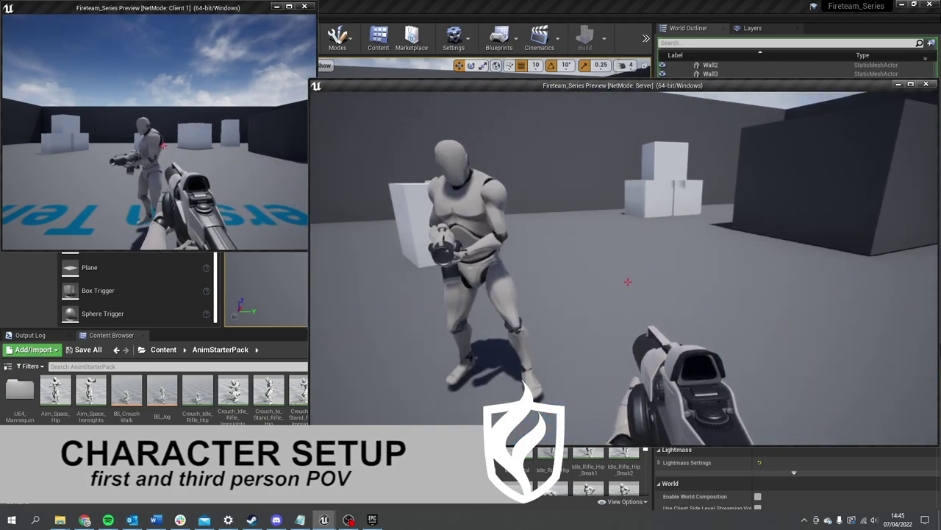
{"action": "key", "text": "w"}
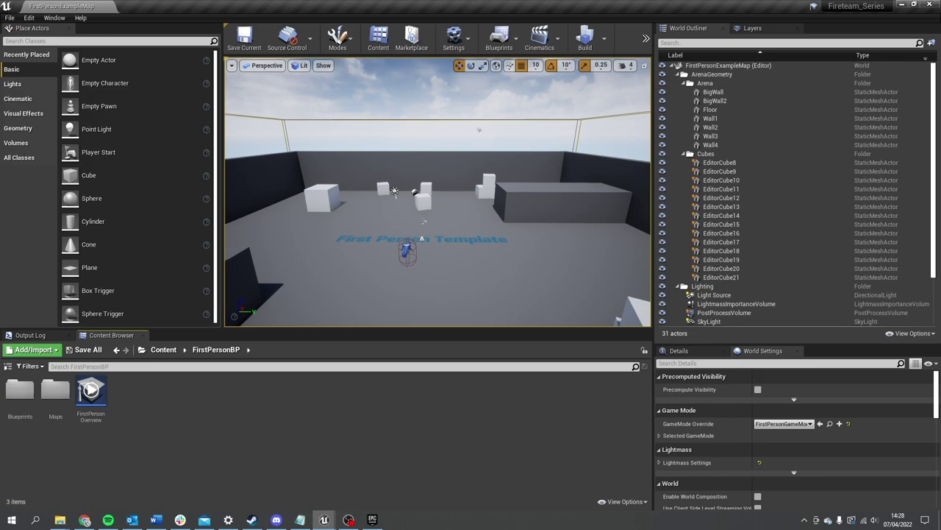
In the Epic Games Launcher, choose the Fireteam_Series project as the destination for the Animation Starter Pack.
{"action": "right_click_drag", "start_coordinate": [437, 191], "coordinate": [338, 246]}
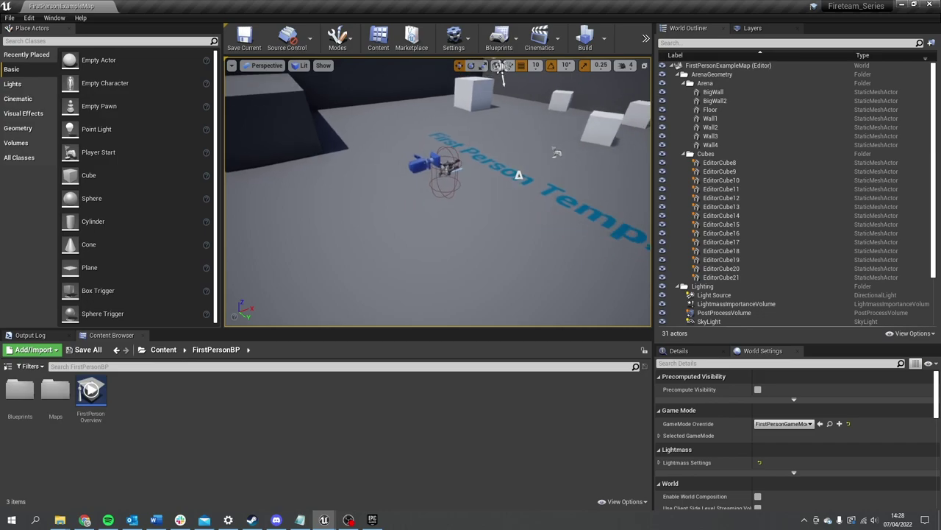
{"action": "right_click_drag", "start_coordinate": [500, 73], "coordinate": [515, 68]}
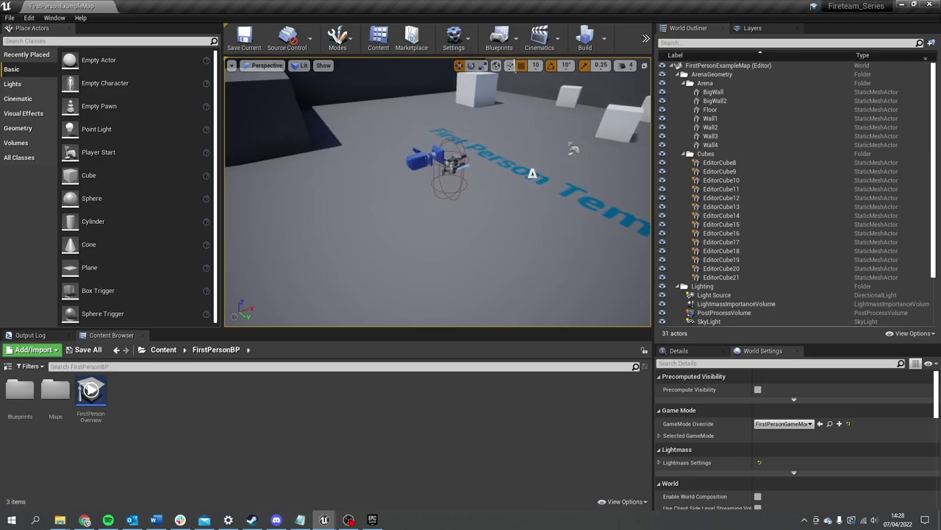
{"action": "left_click", "coordinate": [372, 519]}
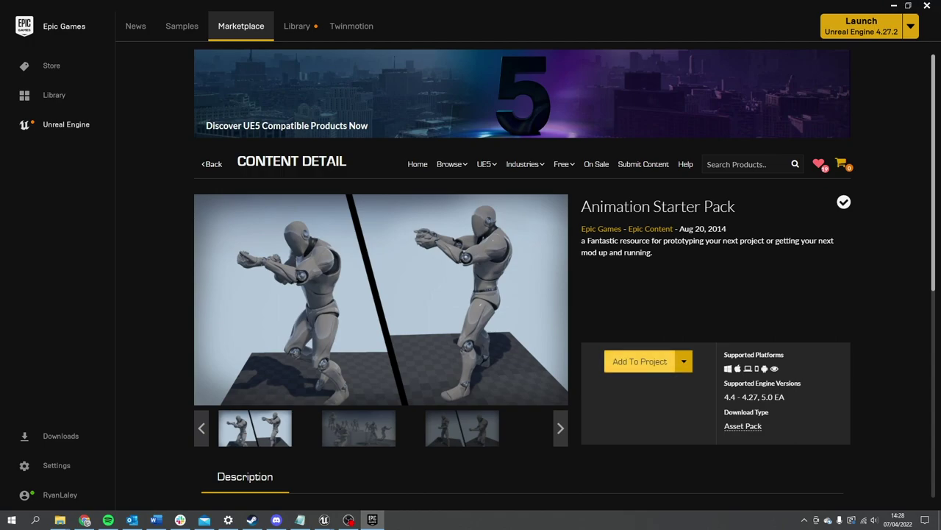
{"action": "left_click", "coordinate": [640, 361]}
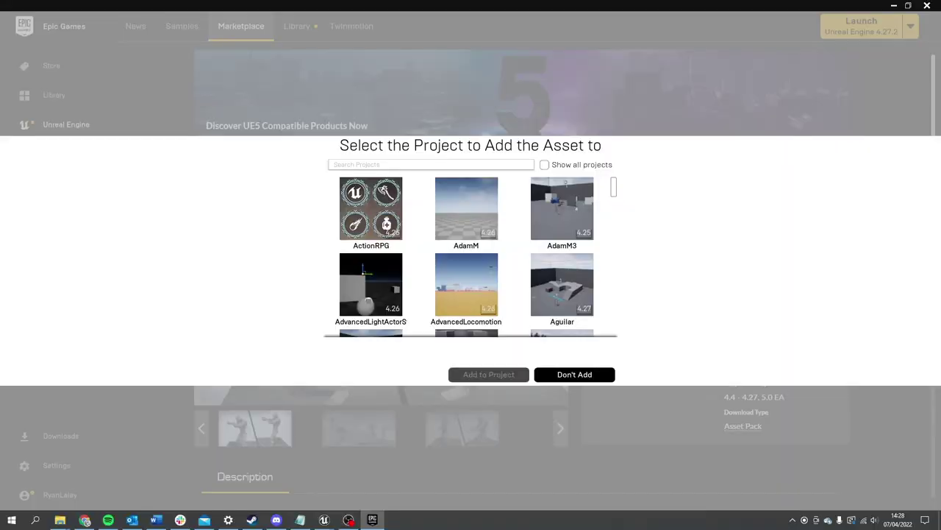
{"action": "type", "text": "fireteam"}
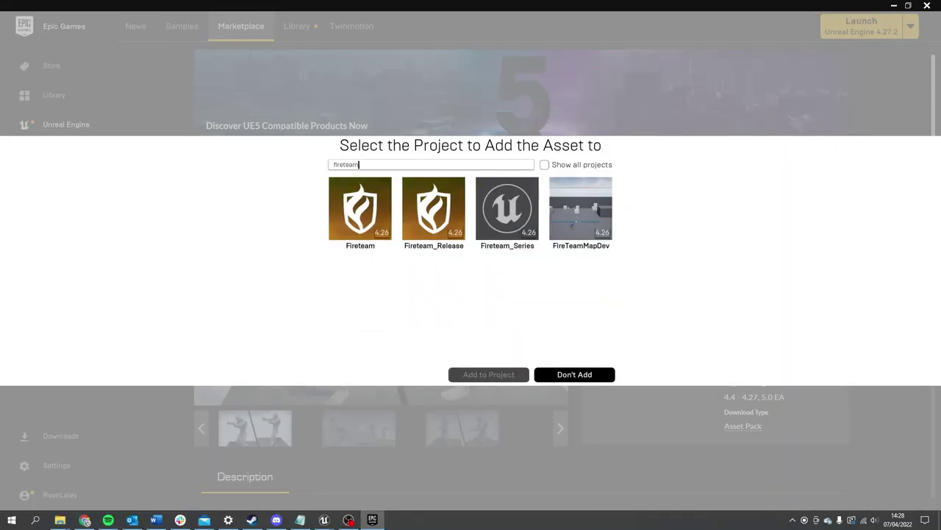
{"action": "left_click", "coordinate": [506, 214]}
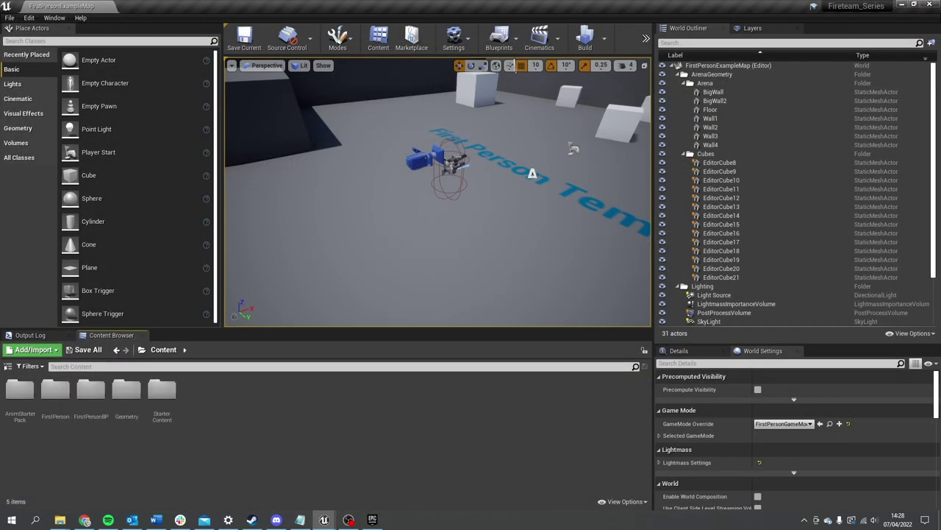
In the Unreal Editor, open the AnimStarterPack content folder and the blueprint of the FirstPersonCharacter placed in the level.
{"action": "left_click", "coordinate": [20, 388]}
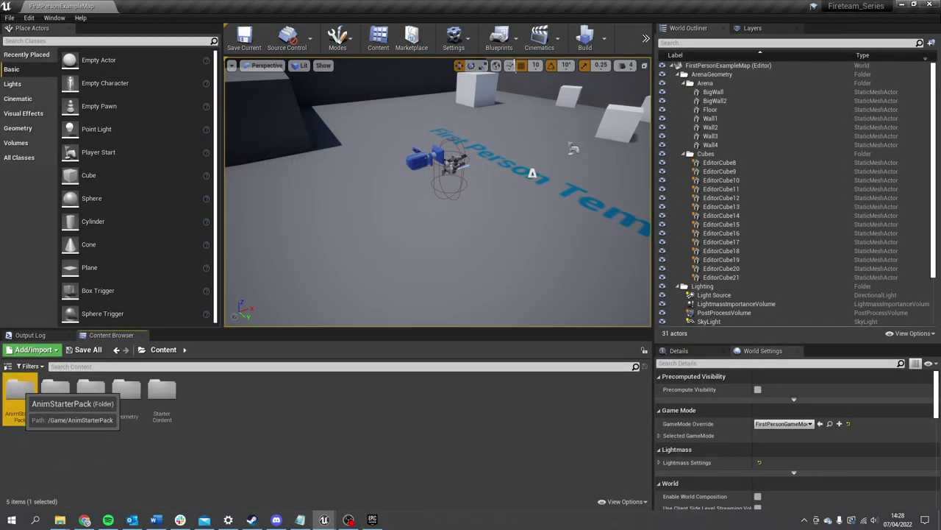
{"action": "double_click", "coordinate": [20, 389]}
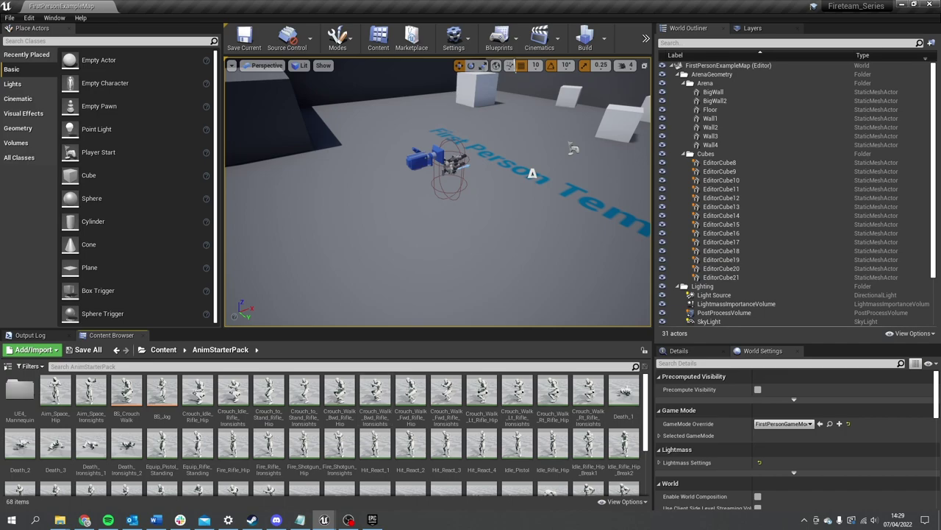
{"action": "left_click", "coordinate": [448, 166]}
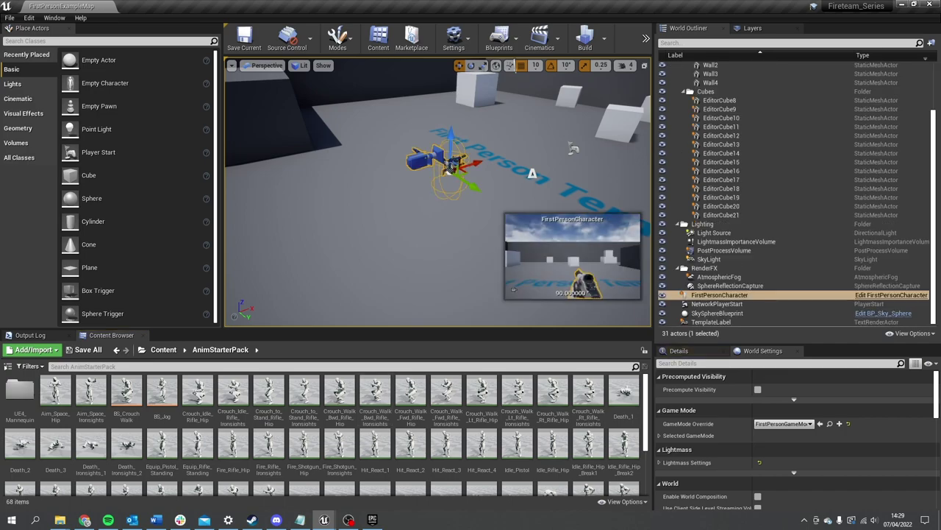
{"action": "left_click", "coordinate": [875, 295]}
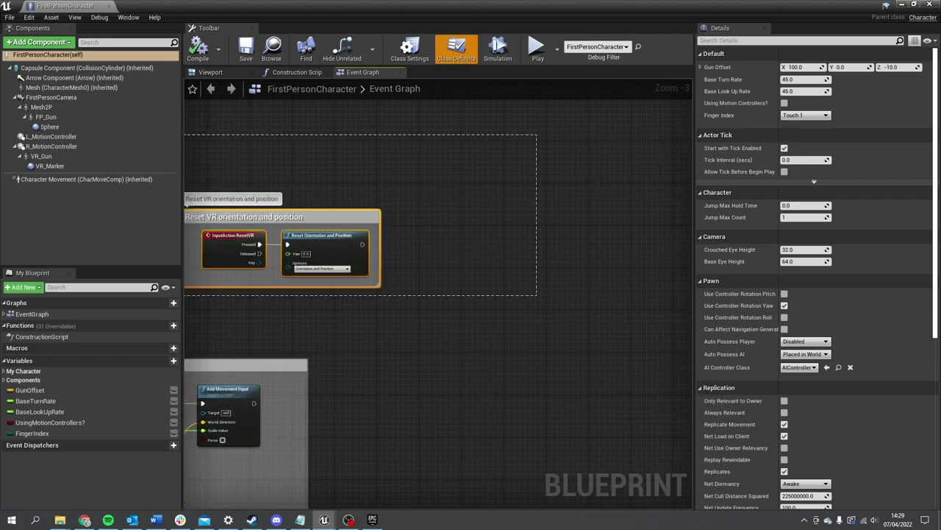
Delete the reset VR orientation and Spawn projectile node groups from the character's Event Graph.
{"action": "key", "text": "Delete"}
{"action": "right_click_drag", "start_coordinate": [199, 353], "coordinate": [688, 269]}
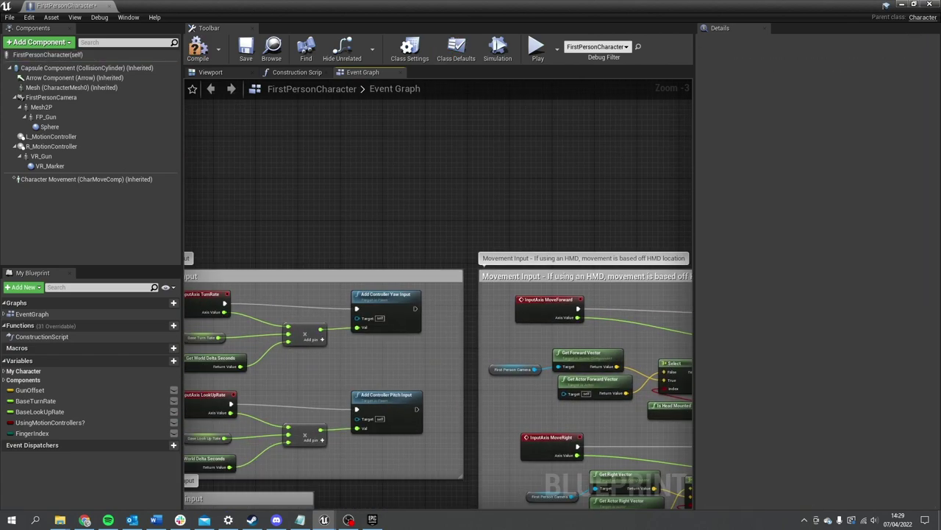
{"action": "scroll", "coordinate": [335, 266], "scroll_direction": "down", "scroll_amount": 3}
{"action": "right_click_drag", "start_coordinate": [335, 265], "coordinate": [318, 97]}
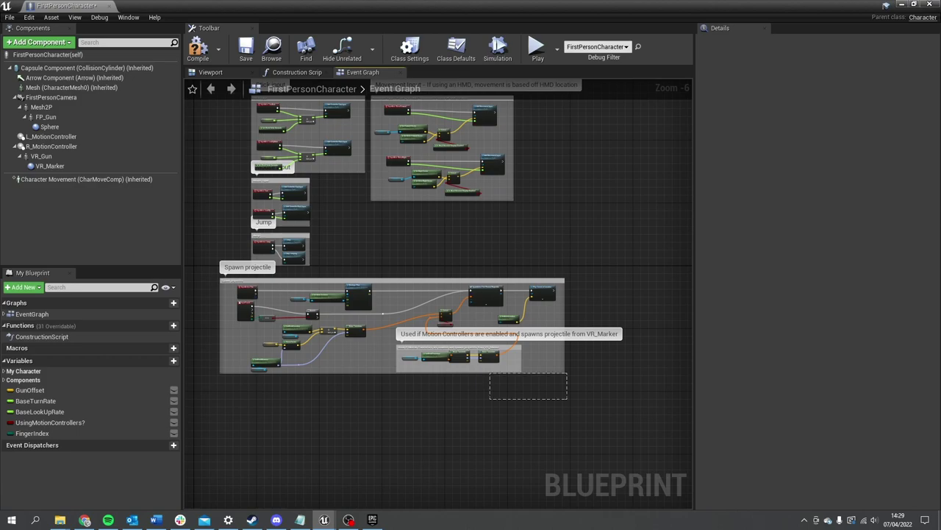
{"action": "left_click_drag", "start_coordinate": [490, 373], "coordinate": [219, 272]}
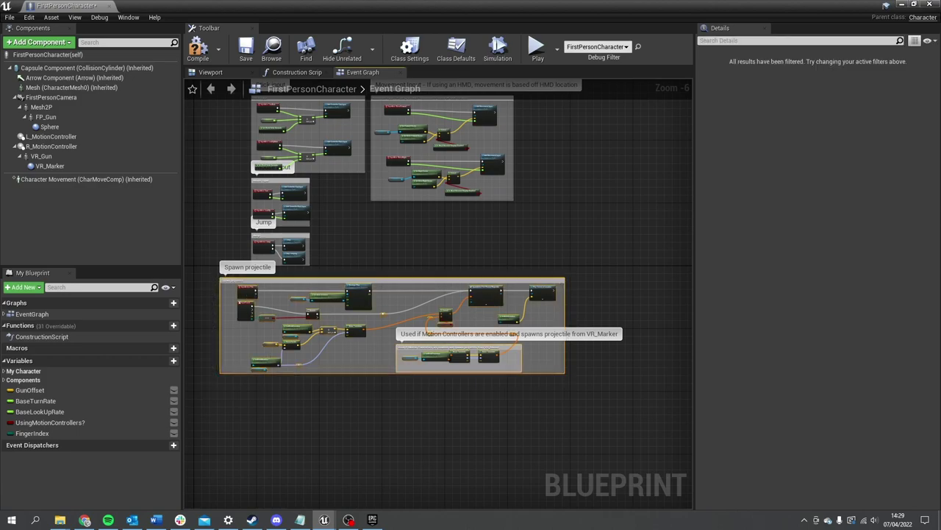
{"action": "key", "text": "Delete"}
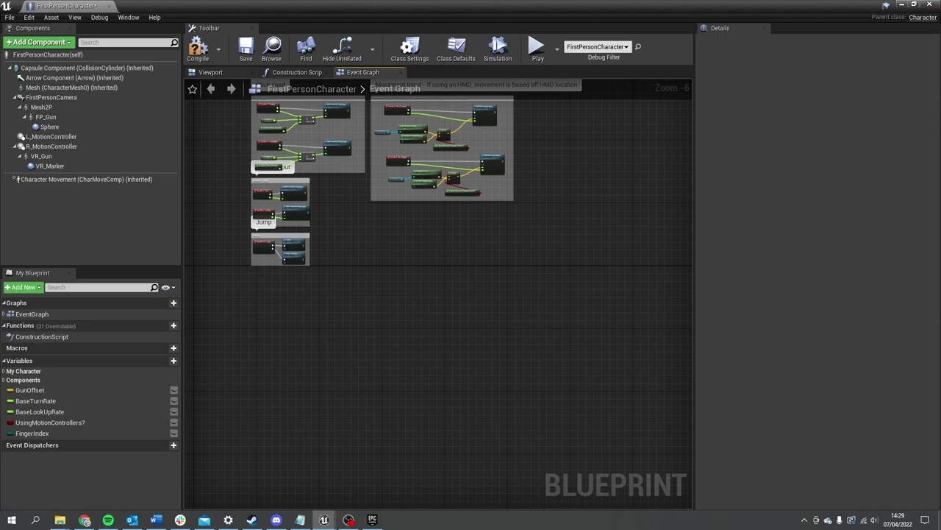
{"action": "right_click_drag", "start_coordinate": [362, 217], "coordinate": [357, 285]}
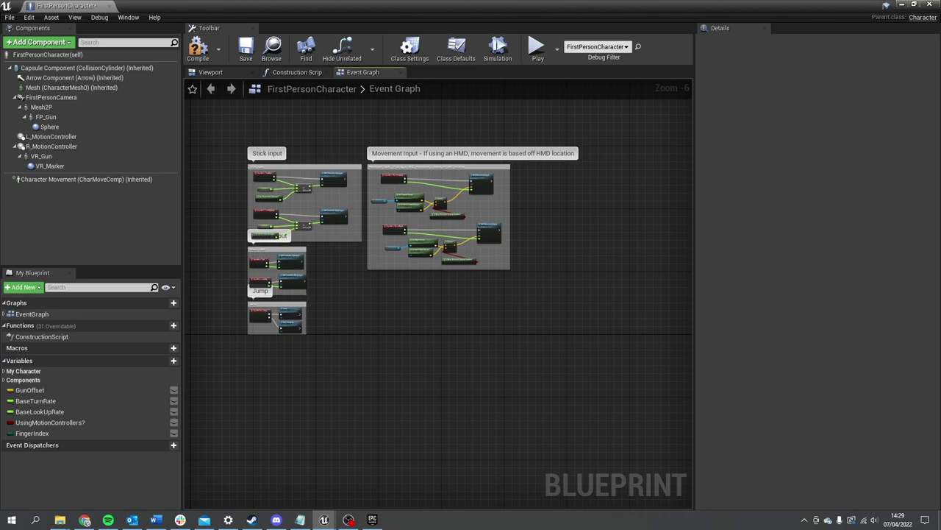
Remove the nodes that follow the entry node in the character's Construction Script.
{"action": "left_click", "coordinate": [298, 72]}
{"action": "left_click_drag", "start_coordinate": [563, 184], "coordinate": [291, 303]}
{"action": "key", "text": "Delete"}
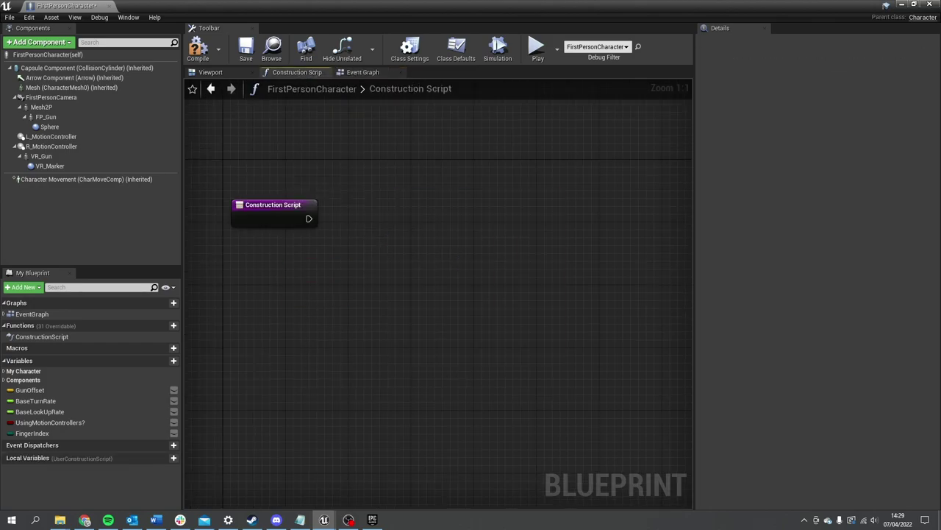
Delete the L_MotionController and R_MotionController components together with the nested VR_Gun and VR_Marker.
{"action": "left_click", "coordinate": [210, 72]}
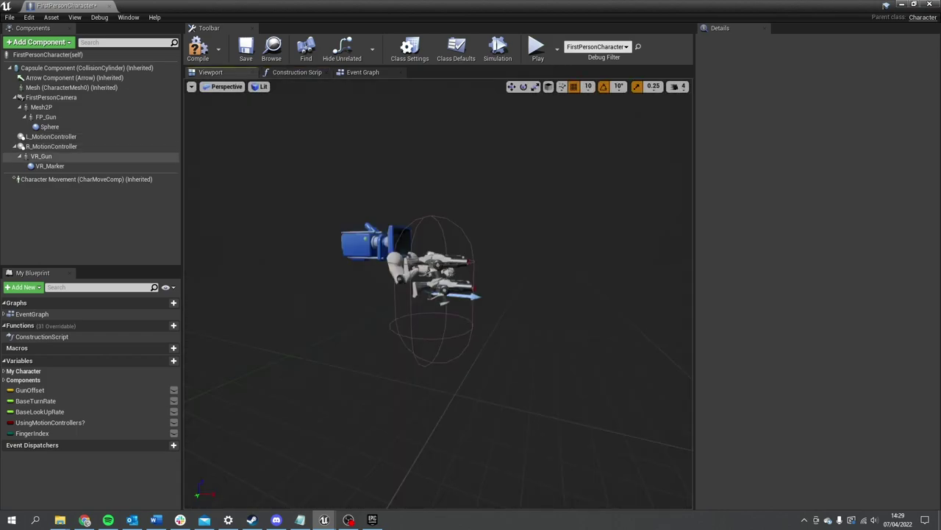
{"action": "left_click", "coordinate": [51, 137]}
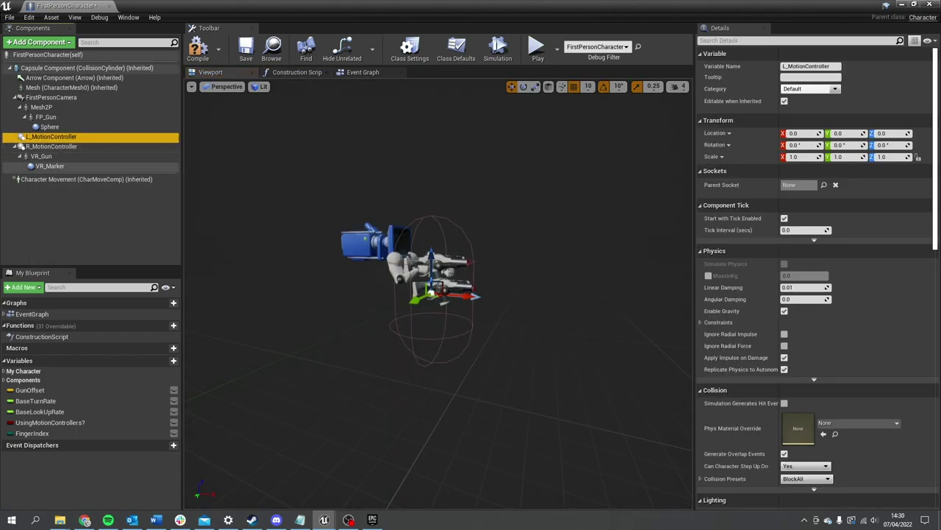
{"action": "left_click", "coordinate": [65, 166], "text": "shift"}
{"action": "key", "text": "Delete"}
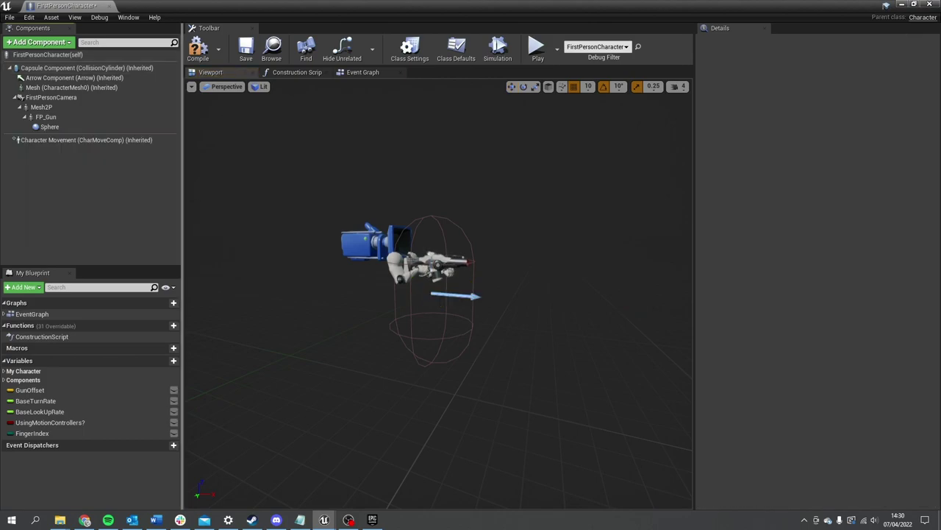
Add a Skeletal Mesh component under the Capsule Component and name it ThirdPersonMesh.
{"action": "left_click_drag", "start_coordinate": [438, 294], "coordinate": [383, 323], "text": "alt"}
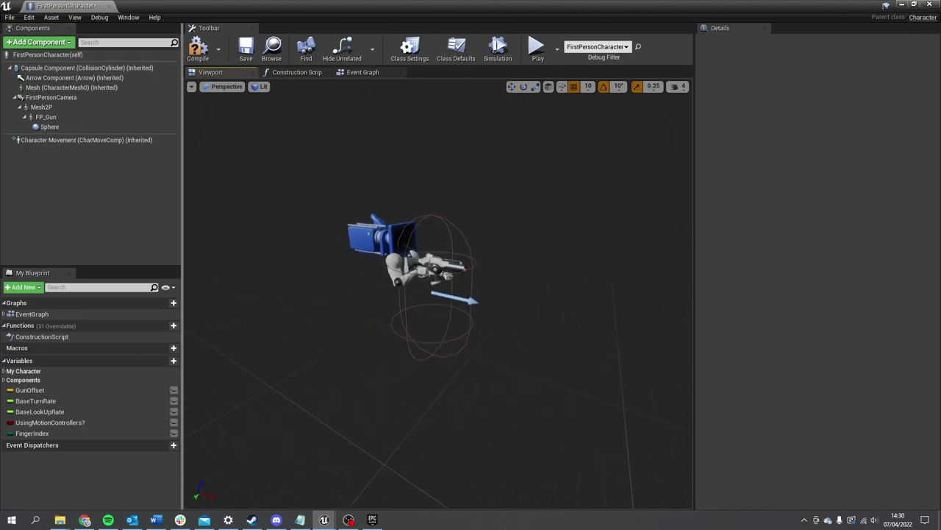
{"action": "scroll", "coordinate": [437, 293], "scroll_direction": "up", "scroll_amount": 5}
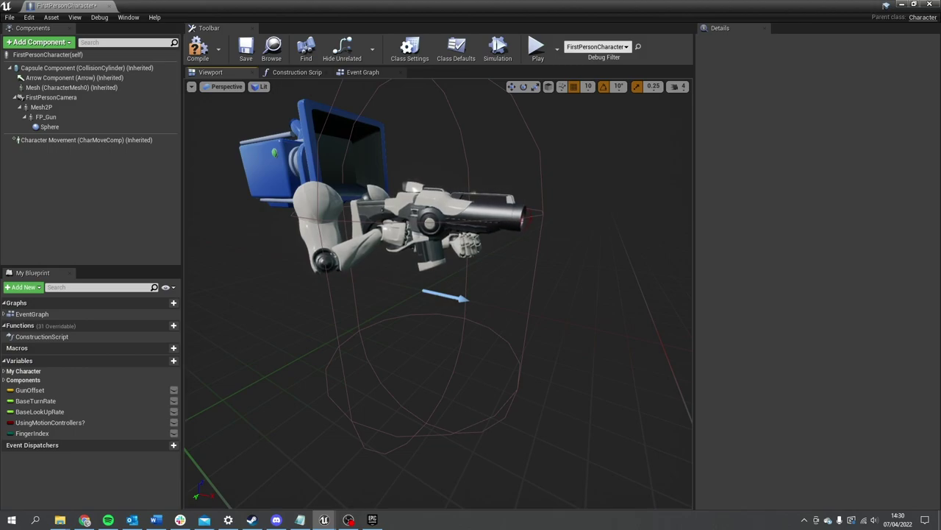
{"action": "left_click", "coordinate": [45, 88]}
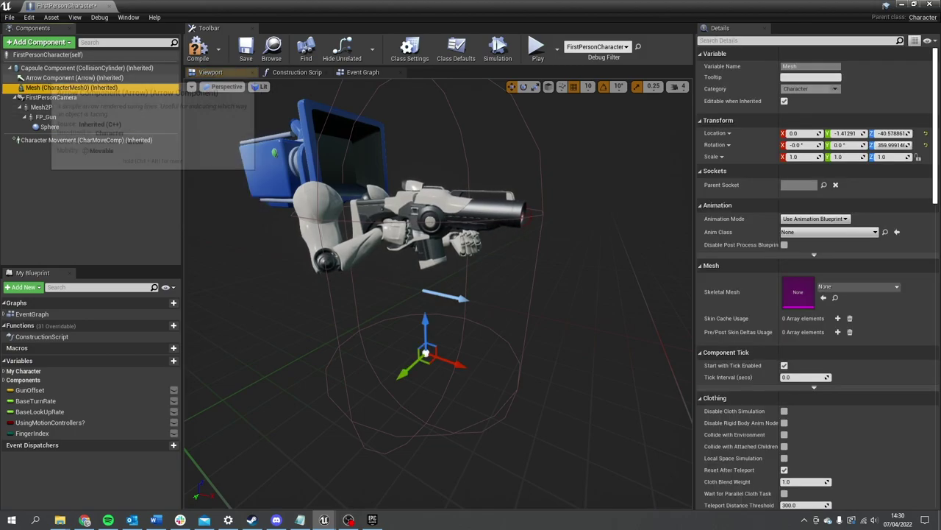
{"action": "left_click", "coordinate": [62, 68]}
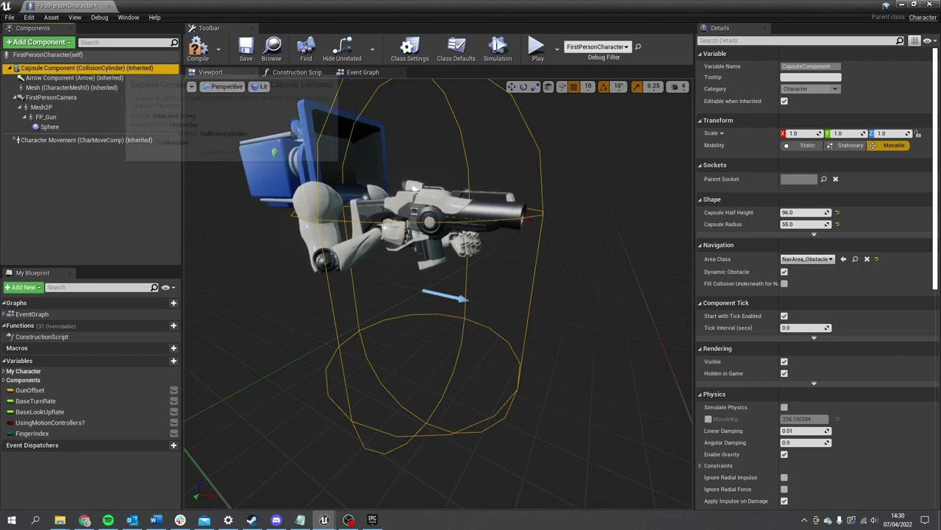
{"action": "left_click", "coordinate": [44, 42]}
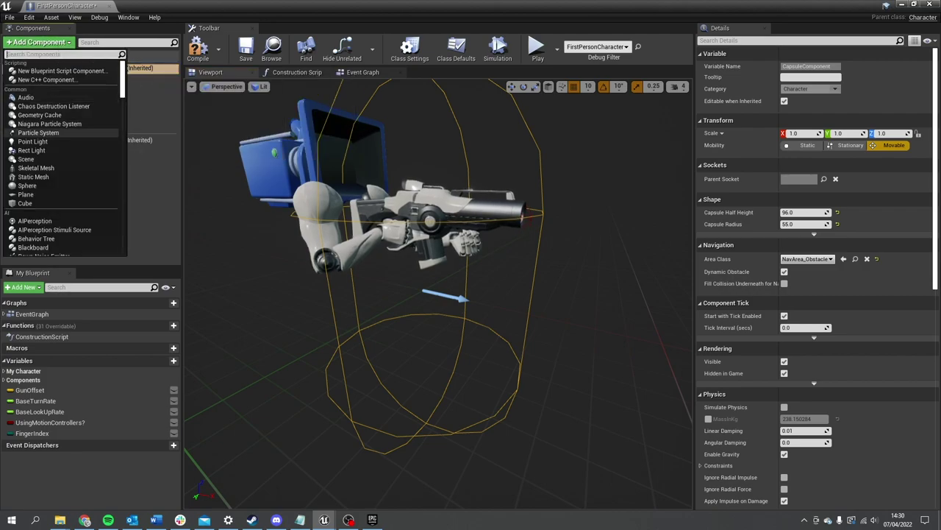
{"action": "left_click", "coordinate": [36, 168]}
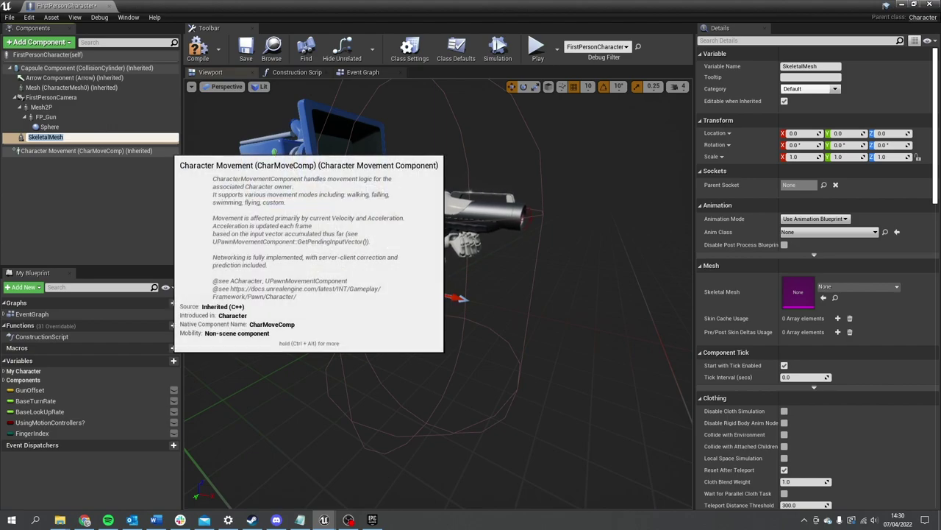
{"action": "type", "text": "ThirdPers"}
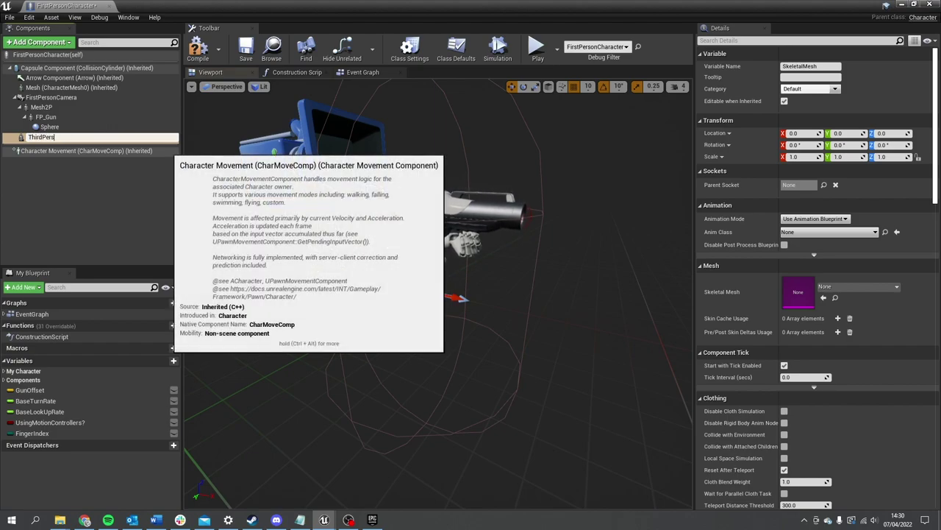
{"action": "type", "text": "onMesh"}
{"action": "key", "text": "Return"}
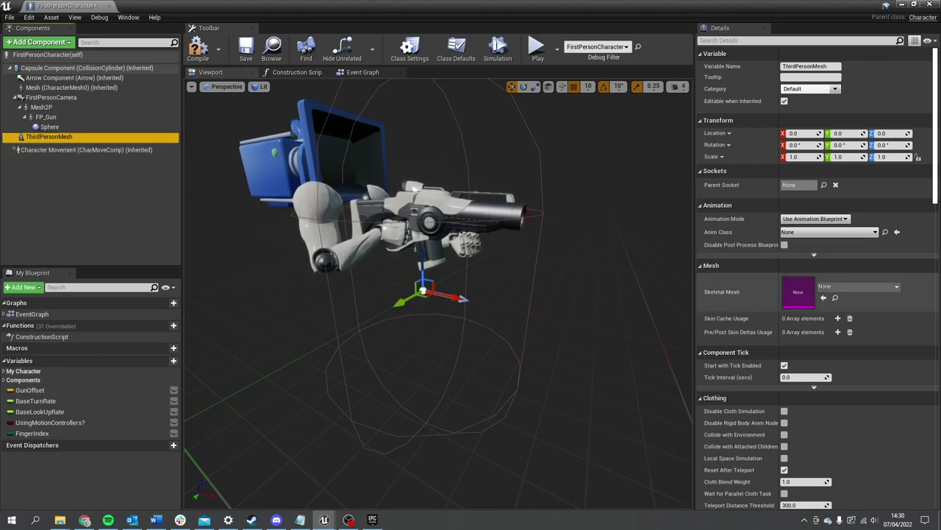
Assign SK_Mannequin as the skeletal mesh of ThirdPersonMesh and lower the component to a Z location of -90.
{"action": "left_click", "coordinate": [857, 286]}
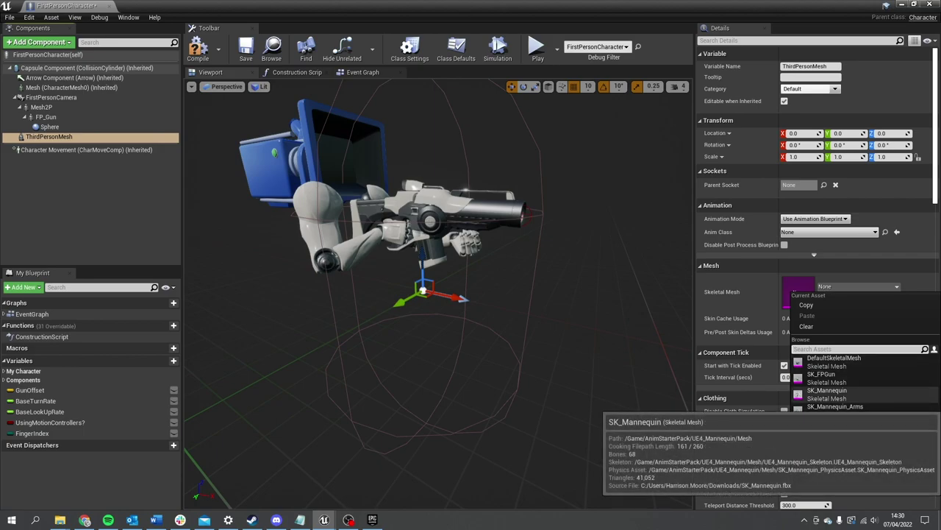
{"action": "left_click", "coordinate": [827, 390]}
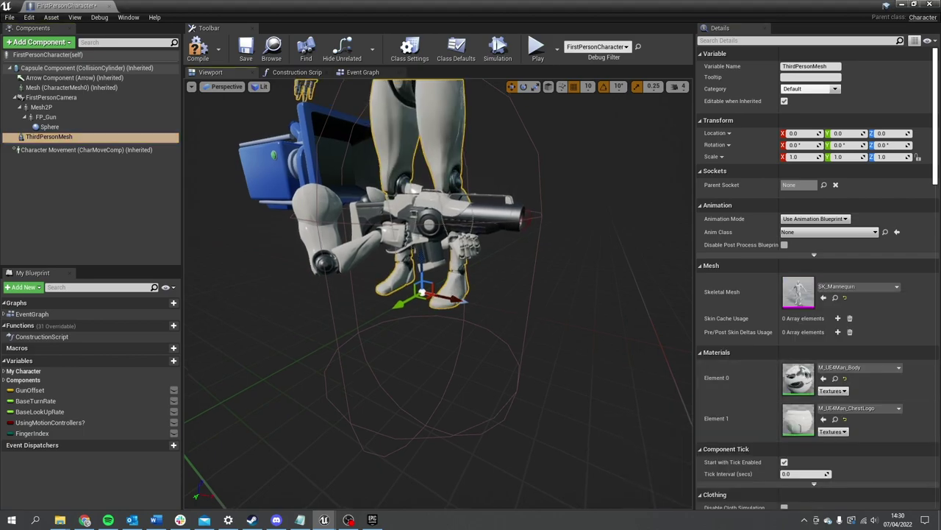
{"action": "key", "text": "s"}
{"action": "right_click_drag", "start_coordinate": [438, 293], "coordinate": [438, 331]}
{"action": "key", "text": "w"}
{"action": "key", "text": "s"}
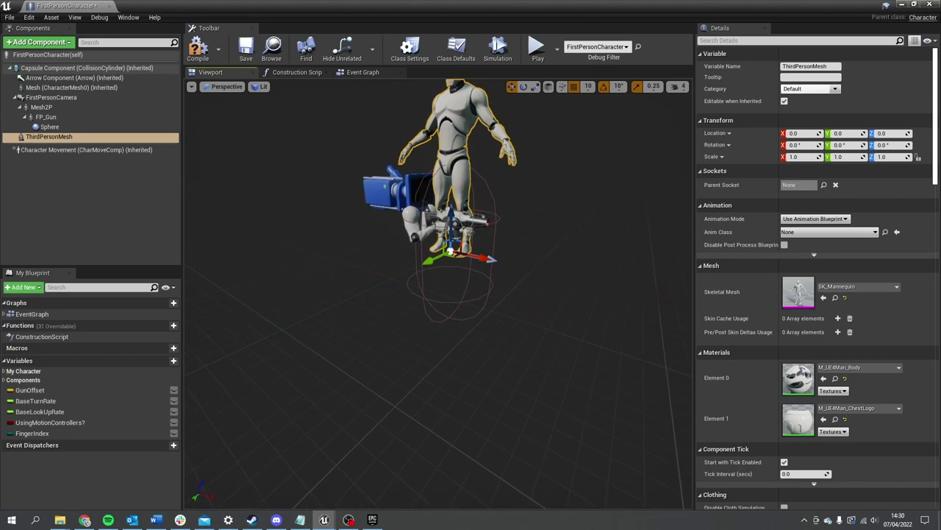
{"action": "right_click_drag", "start_coordinate": [438, 293], "coordinate": [509, 293]}
{"action": "key", "text": "a"}
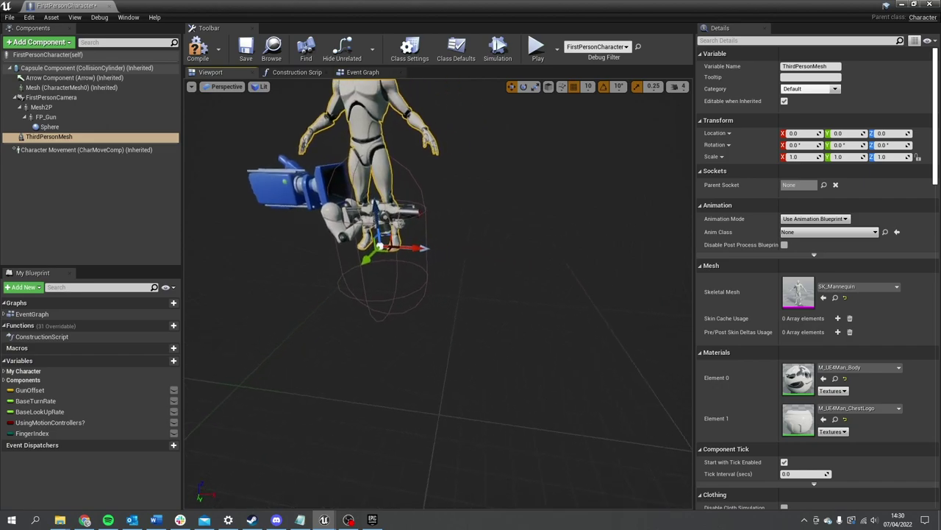
{"action": "left_click_drag", "start_coordinate": [379, 221], "coordinate": [379, 284]}
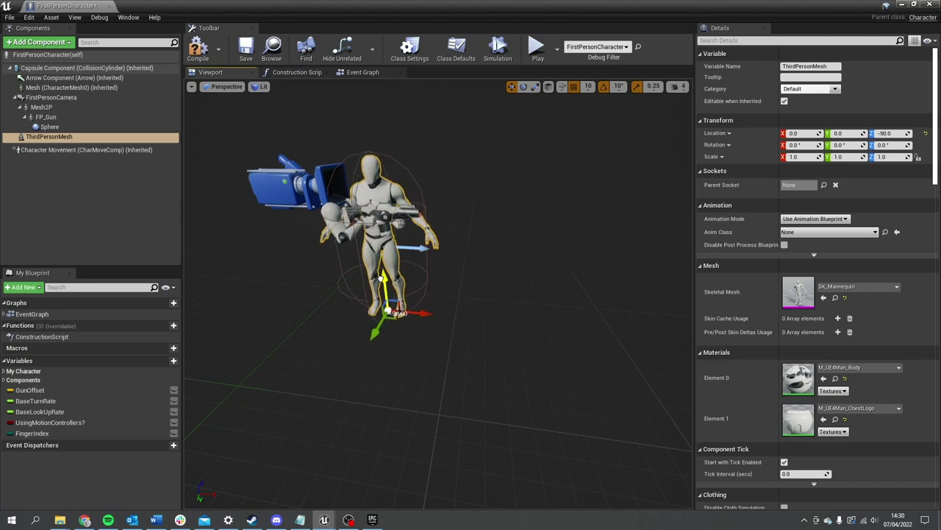
Rotate ThirdPersonMesh to a Z rotation of -90 degrees so that it faces along the character's forward arrow.
{"action": "key", "text": "e"}
{"action": "left_click_drag", "start_coordinate": [412, 336], "coordinate": [393, 341]}
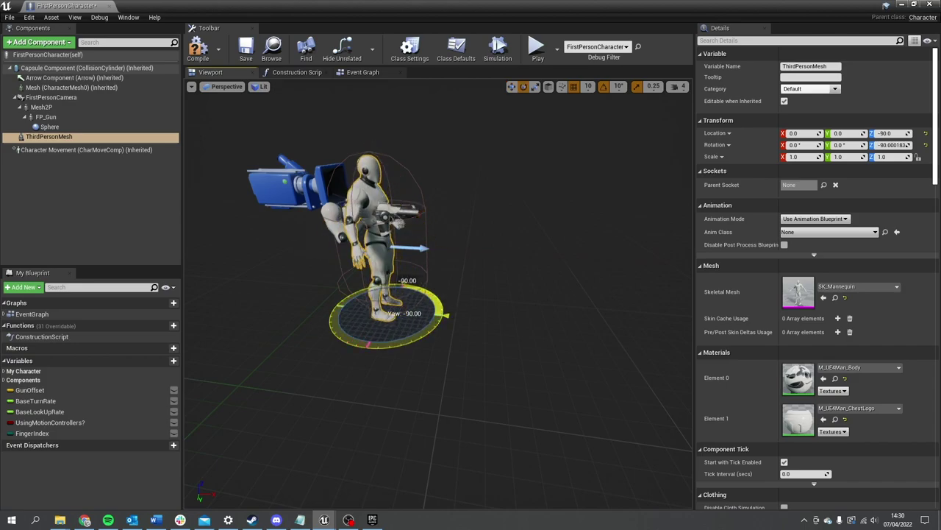
{"action": "right_click_drag", "start_coordinate": [394, 341], "coordinate": [353, 315]}
{"action": "key", "text": "w"}
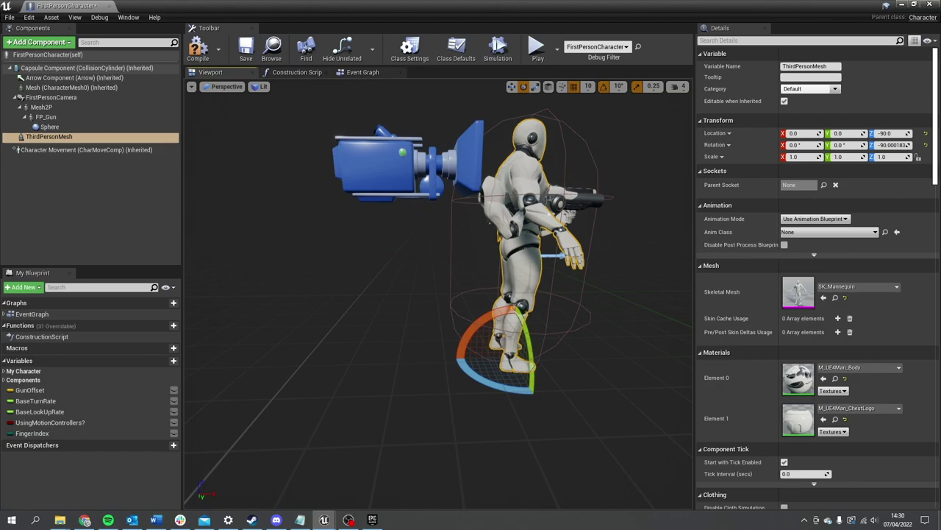
{"action": "right_click_drag", "start_coordinate": [305, 339], "coordinate": [258, 332]}
{"action": "key", "text": "d"}
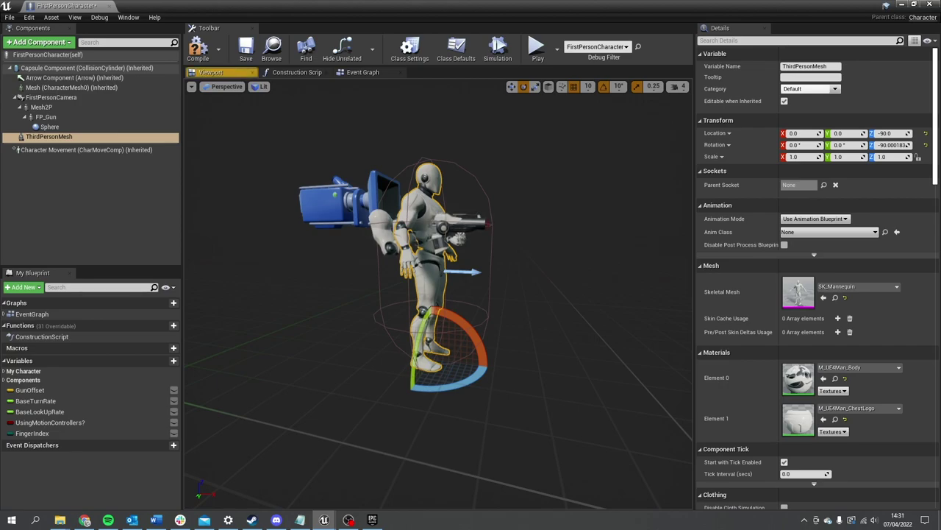
Move ThirdPersonMesh backward behind the capsule to an X location of about -50.
{"action": "key", "text": "w"}
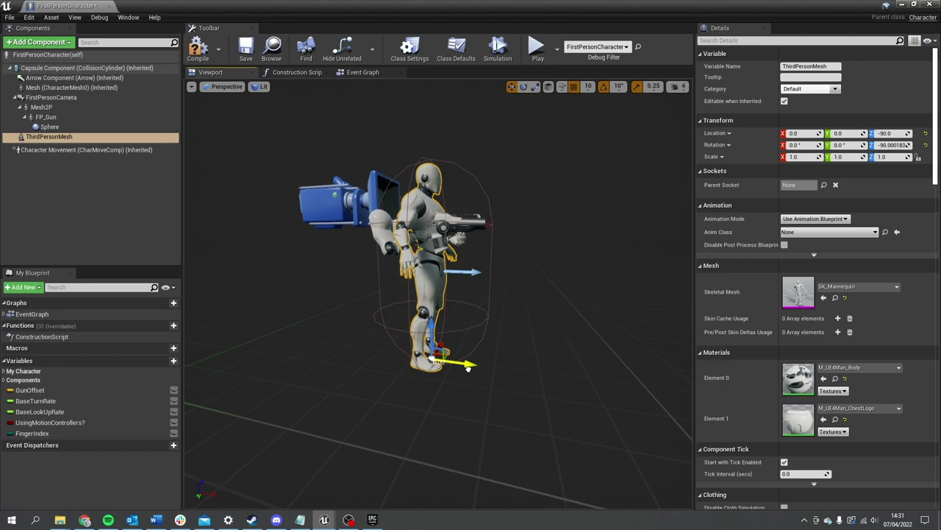
{"action": "left_click_drag", "start_coordinate": [467, 367], "coordinate": [416, 362]}
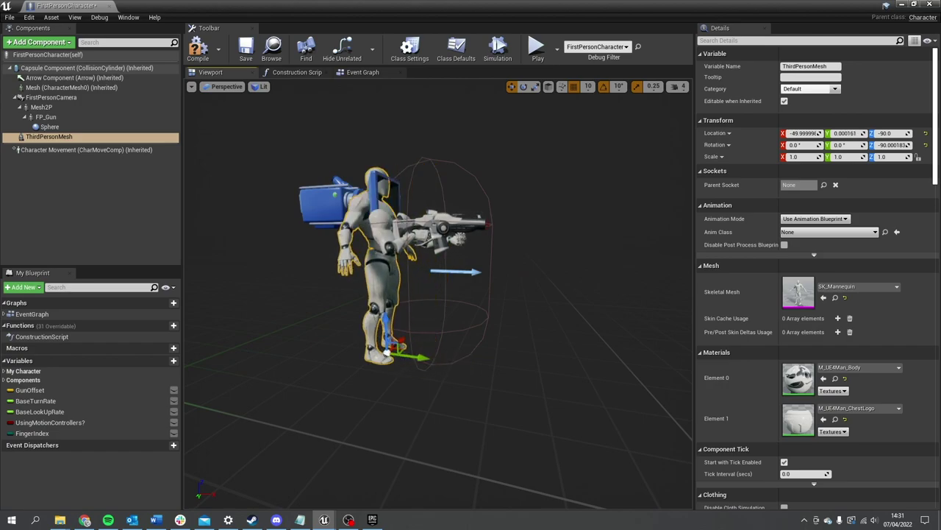
{"action": "mouse_move", "coordinate": [442, 294]}
{"action": "right_mouse_down"}
{"action": "mouse_move", "coordinate": [489, 283]}
{"action": "mouse_move", "coordinate": [456, 283]}
{"action": "right_mouse_up"}
{"action": "left_click_drag", "start_coordinate": [362, 379], "coordinate": [345, 379], "text": "alt"}
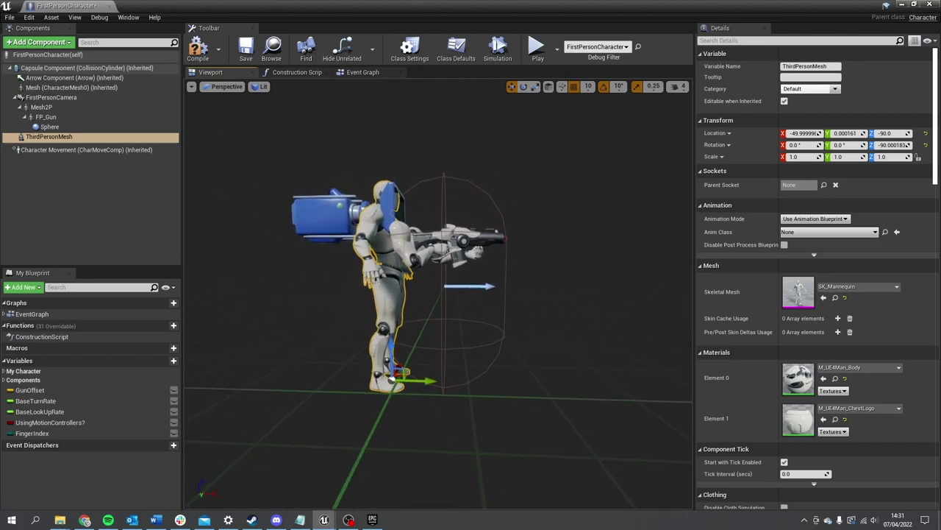
Add an Event BeginPlay node in the Event Graph, in the empty area above the Stick input comment.
{"action": "left_click", "coordinate": [363, 72]}
{"action": "right_click_drag", "start_coordinate": [256, 192], "coordinate": [297, 442]}
{"action": "scroll", "coordinate": [289, 280], "scroll_direction": "up", "scroll_amount": 3}
{"action": "right_click_drag", "start_coordinate": [293, 257], "coordinate": [293, 254]}
{"action": "right_click", "coordinate": [292, 254]}
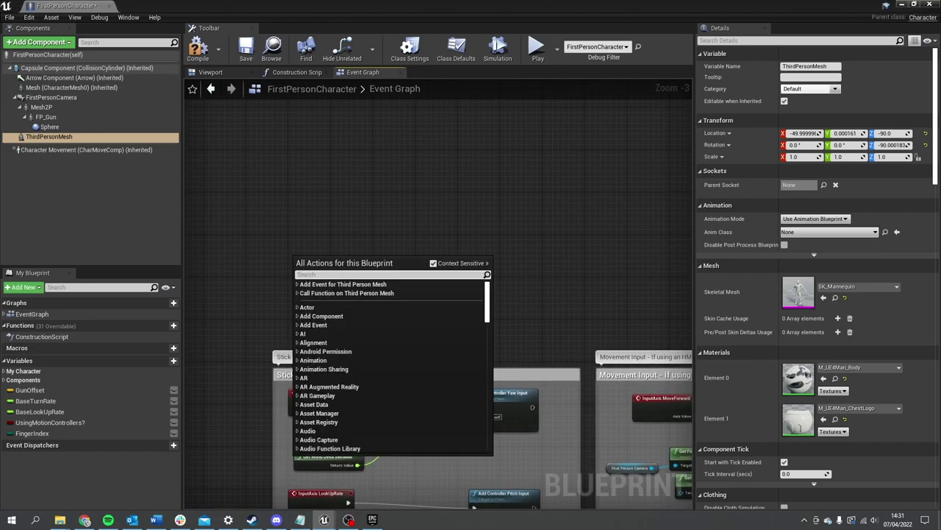
{"action": "type", "text": "beginplay"}
{"action": "key", "text": "Return"}
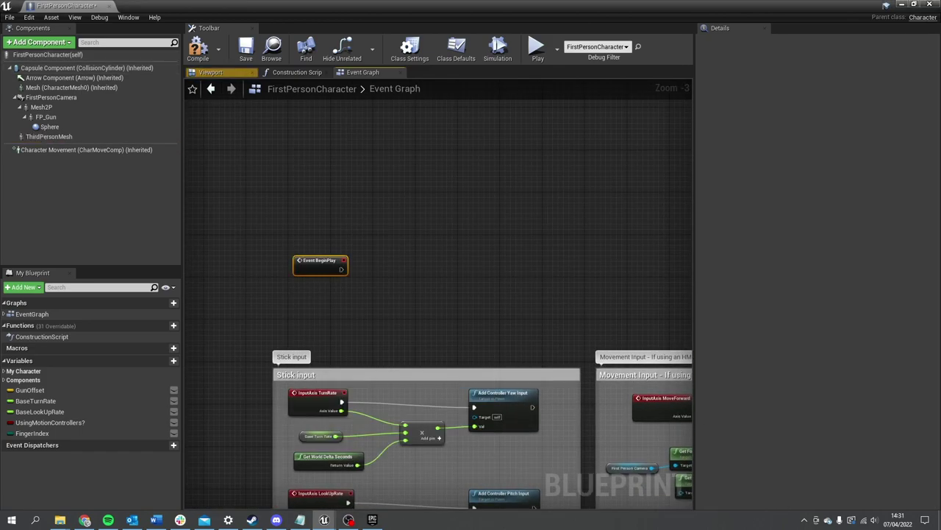
Place a Third Person Mesh reference below Event BeginPlay and add a Hide Bone by Name node targeting it.
{"action": "scroll", "coordinate": [292, 255], "scroll_direction": "up", "scroll_amount": 3}
{"action": "right_click_drag", "start_coordinate": [292, 254], "coordinate": [238, 167]}
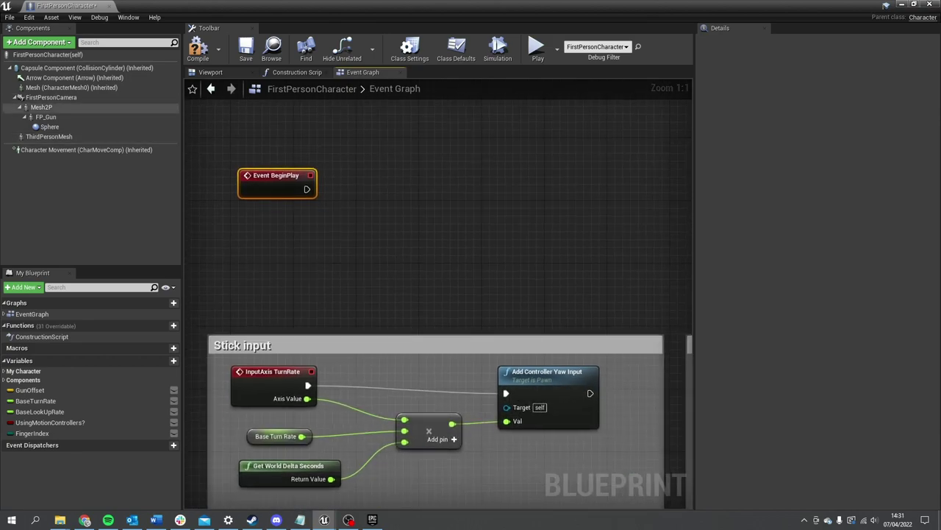
{"action": "left_click_drag", "start_coordinate": [72, 136], "coordinate": [245, 217]}
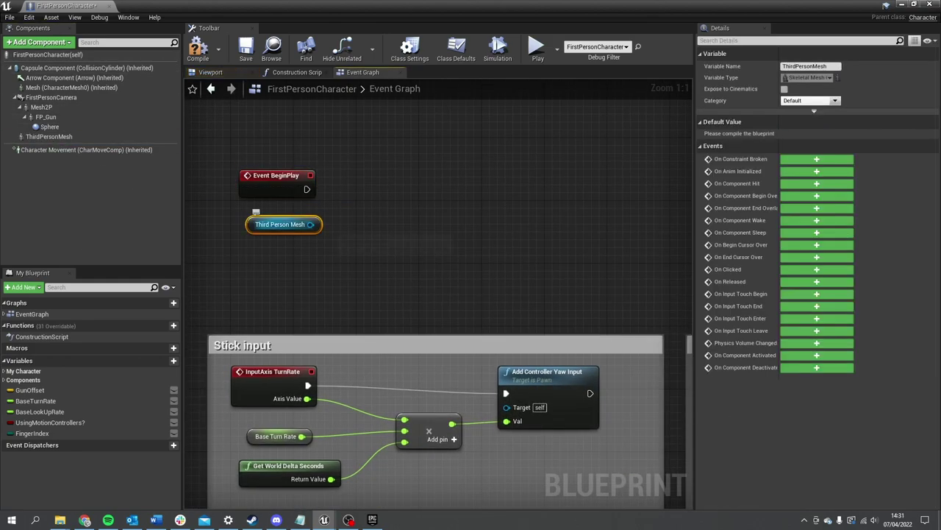
{"action": "left_click_drag", "start_coordinate": [311, 224], "coordinate": [372, 208]}
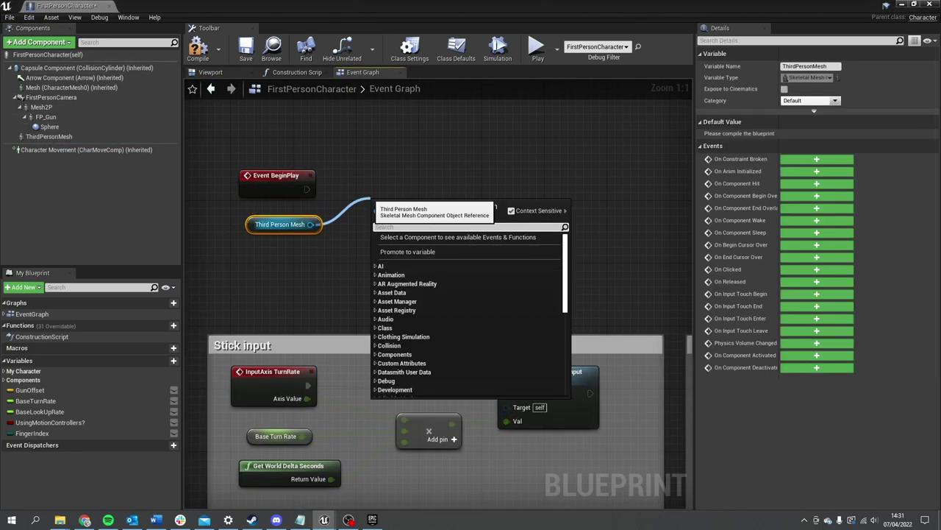
{"action": "type", "text": "hide"}
{"action": "key", "text": "Return"}
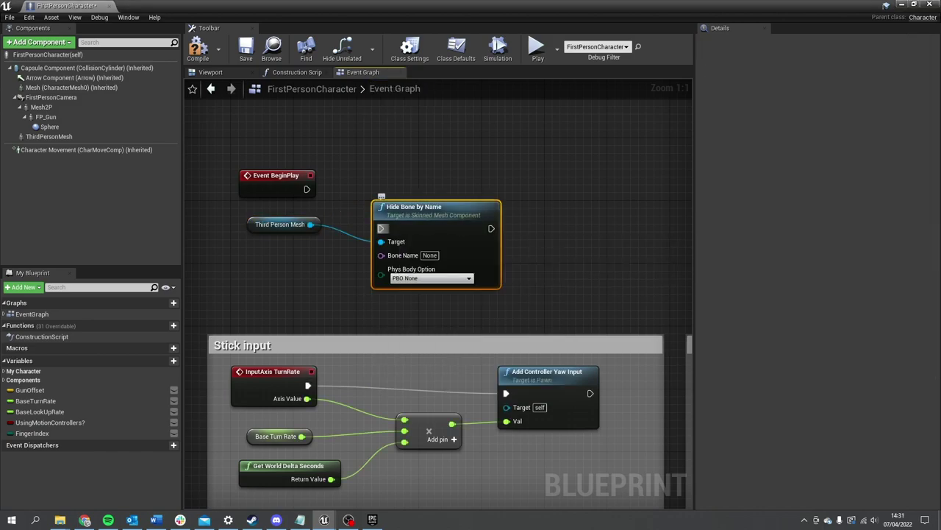
Connect Event BeginPlay to Hide Bone by Name, set the bone name to spine_01 and compile the blueprint.
{"action": "left_click_drag", "start_coordinate": [380, 228], "coordinate": [307, 189]}
{"action": "left_click_drag", "start_coordinate": [469, 213], "coordinate": [440, 173]}
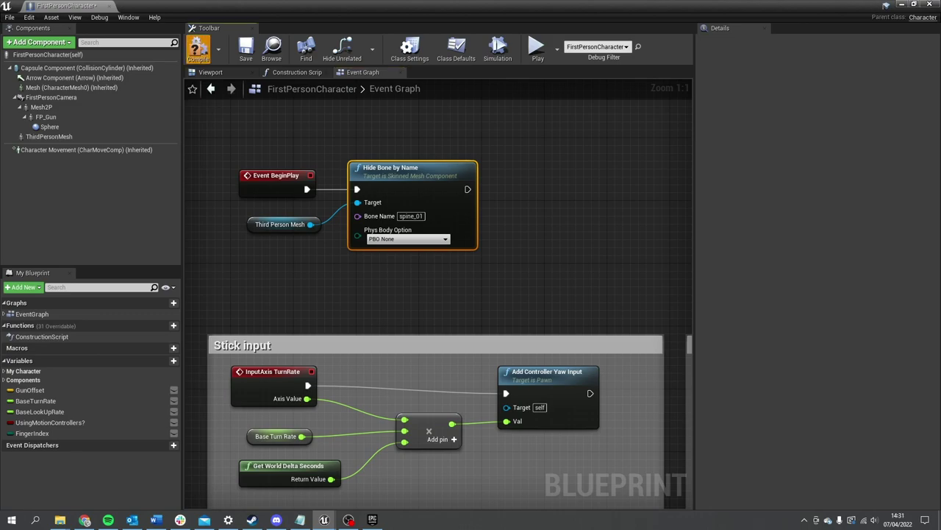
{"action": "left_click", "coordinate": [197, 48]}
Play-test the level, looking down to inspect the character's lower body and shadow, and stop the session.
{"action": "left_click", "coordinate": [902, 3]}
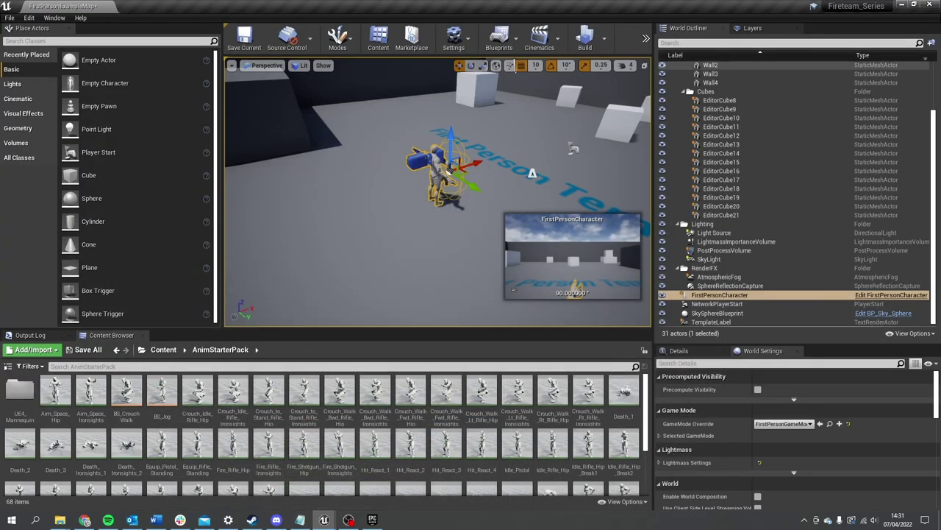
{"action": "left_click", "coordinate": [646, 38]}
{"action": "left_click", "coordinate": [666, 58]}
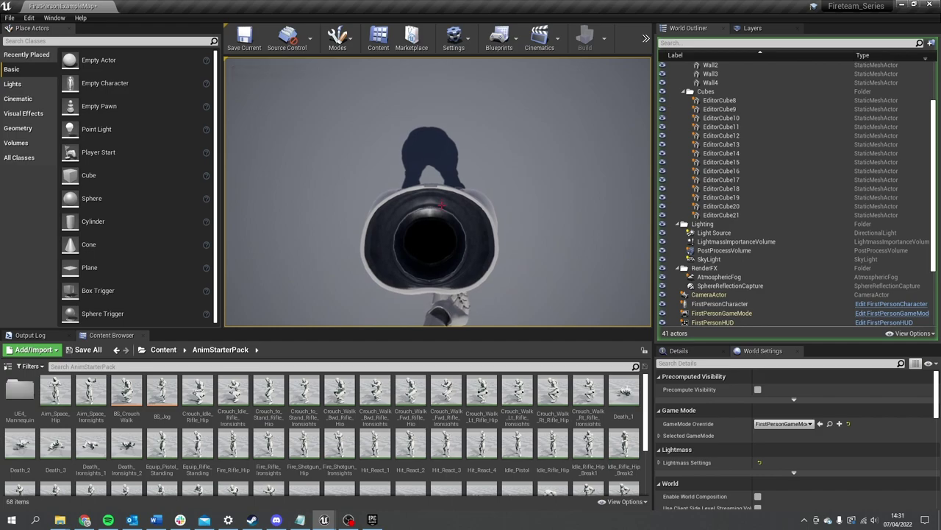
{"action": "key", "text": "Escape"}
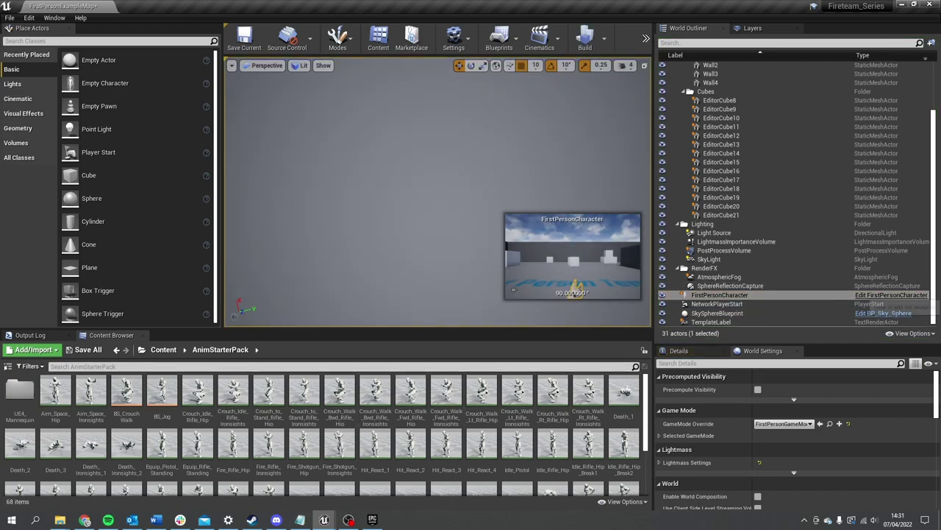
Move ThirdPersonMesh in the FirstPersonCharacter blueprint further back to an X location of about -90.
{"action": "left_click", "coordinate": [891, 294]}
{"action": "left_click", "coordinate": [210, 72]}
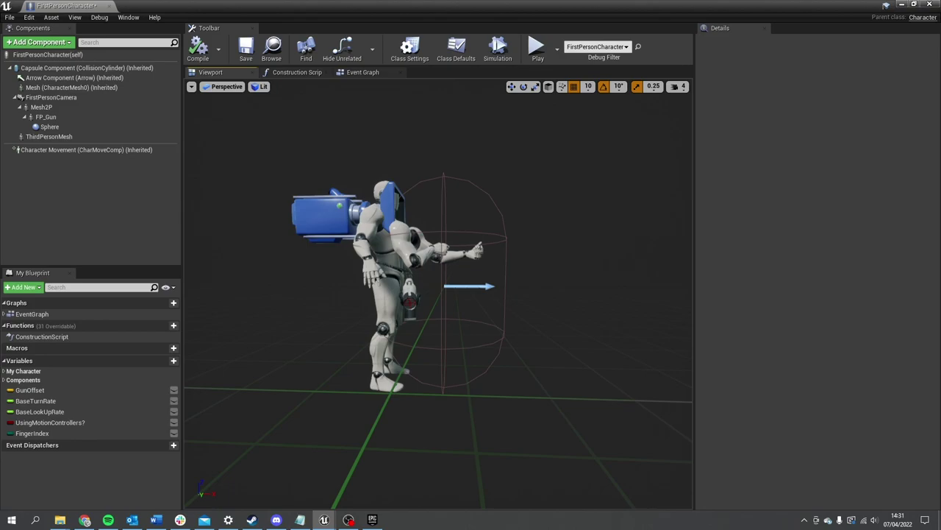
{"action": "double_click", "coordinate": [48, 137]}
{"action": "left_click_drag", "start_coordinate": [431, 384], "coordinate": [385, 387]}
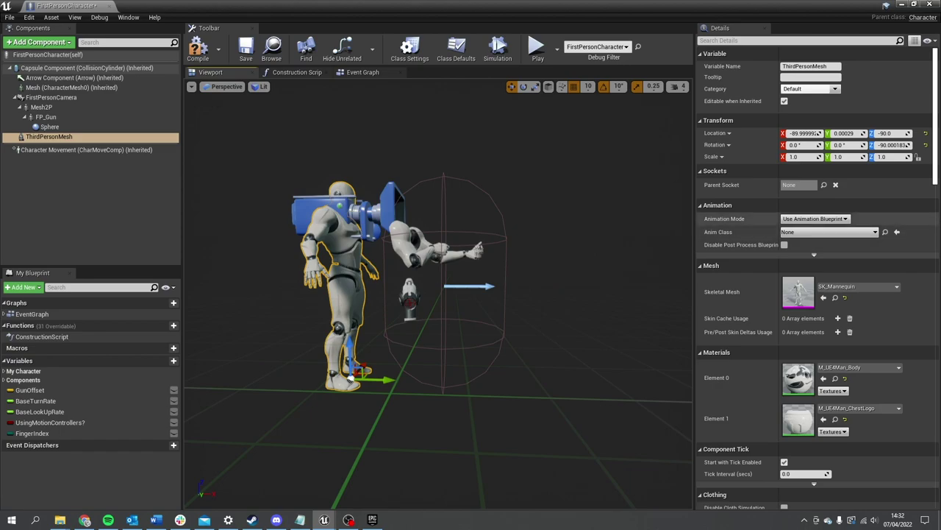
Assign UE4ASP_HeroTPP_AnimBlueprint as the Anim Class of ThirdPersonMesh and compile the blueprint.
{"action": "left_click", "coordinate": [829, 232]}
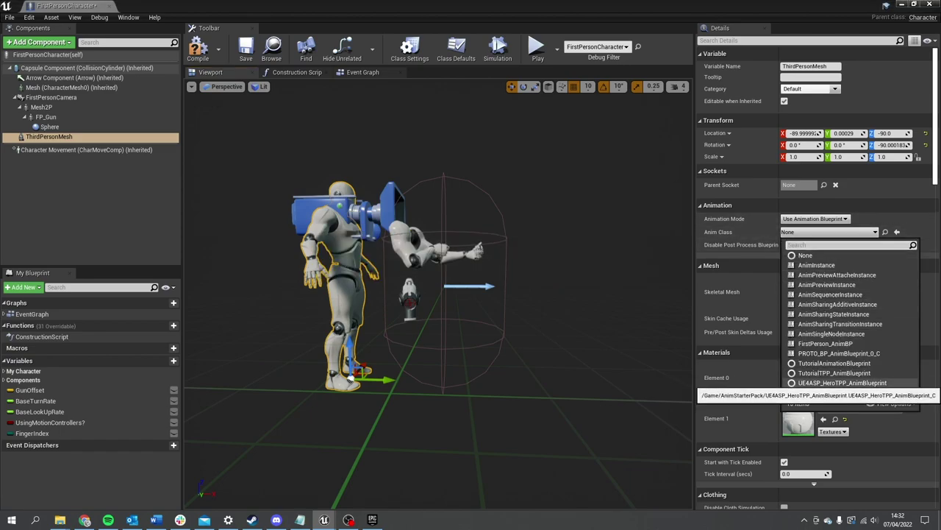
{"action": "left_click", "coordinate": [842, 382]}
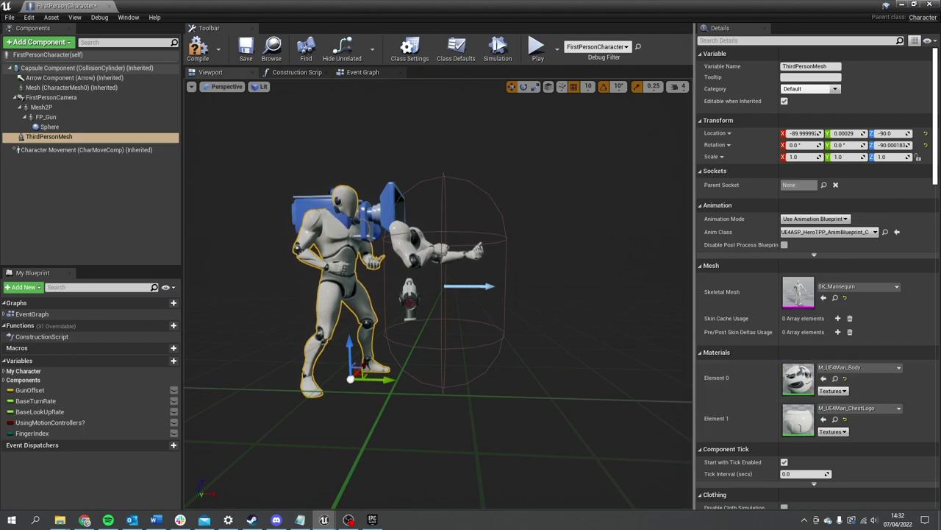
{"action": "left_click", "coordinate": [197, 48]}
Play-test the level to check the animated third-person body from the first-person view, and stop the session.
{"action": "left_click", "coordinate": [901, 4]}
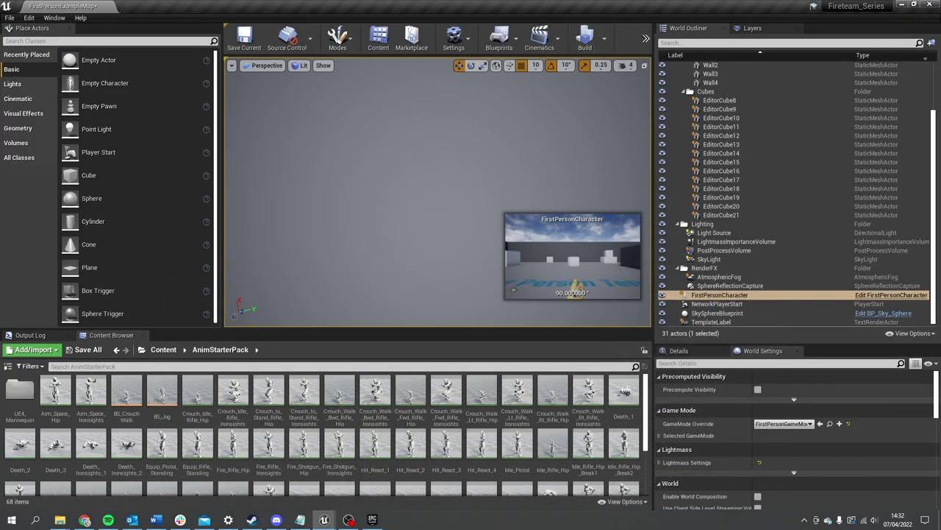
{"action": "left_click", "coordinate": [646, 39]}
{"action": "left_click", "coordinate": [666, 68]}
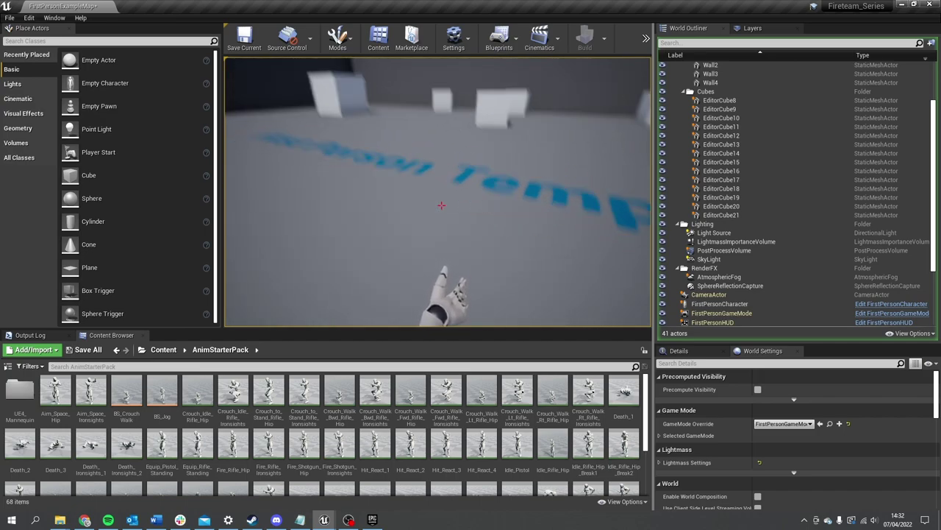
{"action": "key", "text": "Escape"}
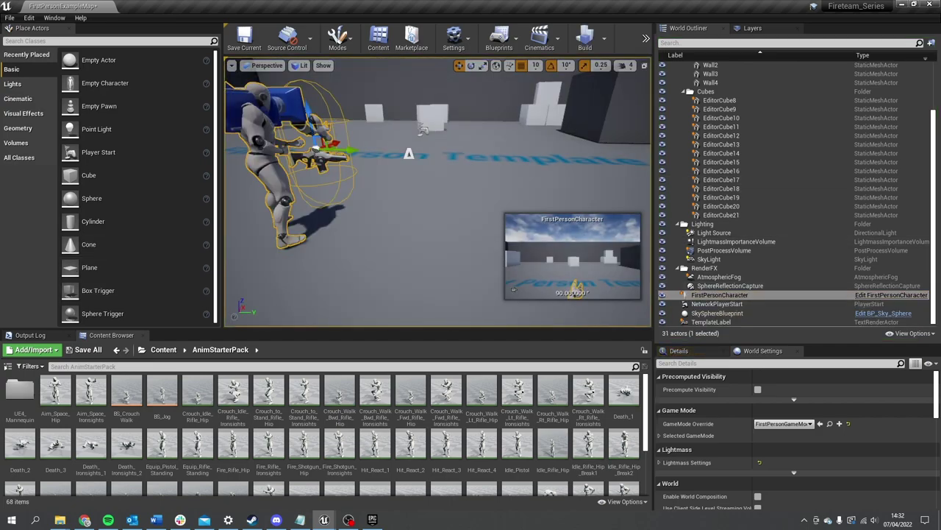
Duplicate the ThirdPersonMesh component in the FirstPersonCharacter blueprint and name the copy Shadow.
{"action": "left_click", "coordinate": [891, 294]}
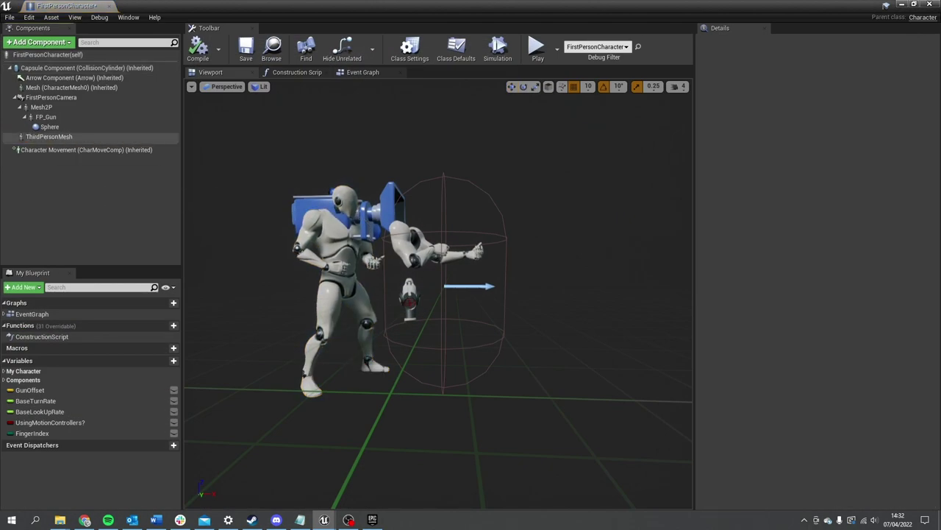
{"action": "left_click", "coordinate": [62, 136]}
{"action": "key", "text": "ctrl+w"}
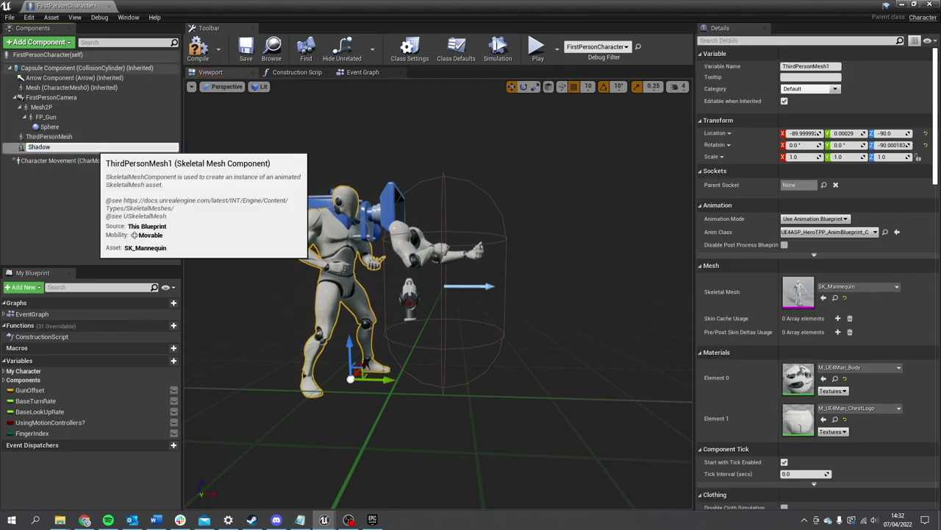
{"action": "key", "text": "Return"}
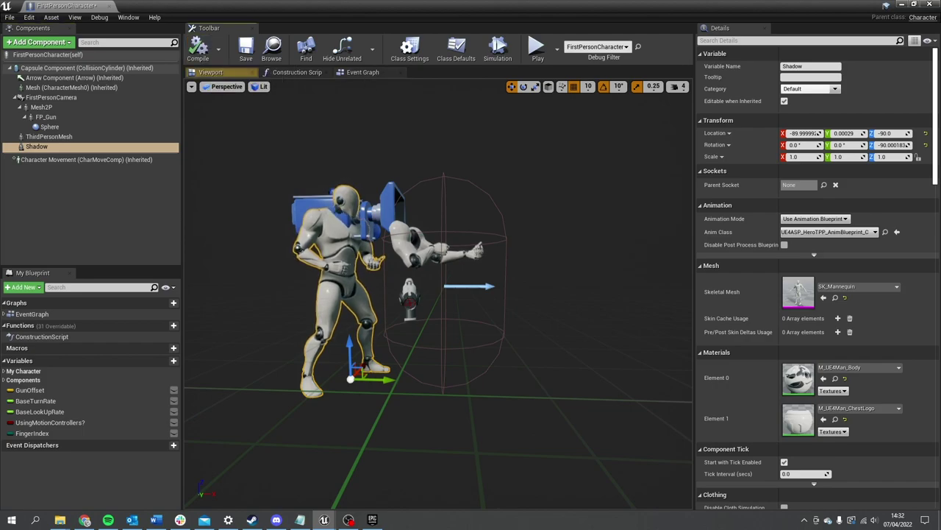
Play-test the level with the Shadow mesh added to the character, and stop the session.
{"action": "left_click", "coordinate": [903, 5]}
{"action": "left_click", "coordinate": [646, 38]}
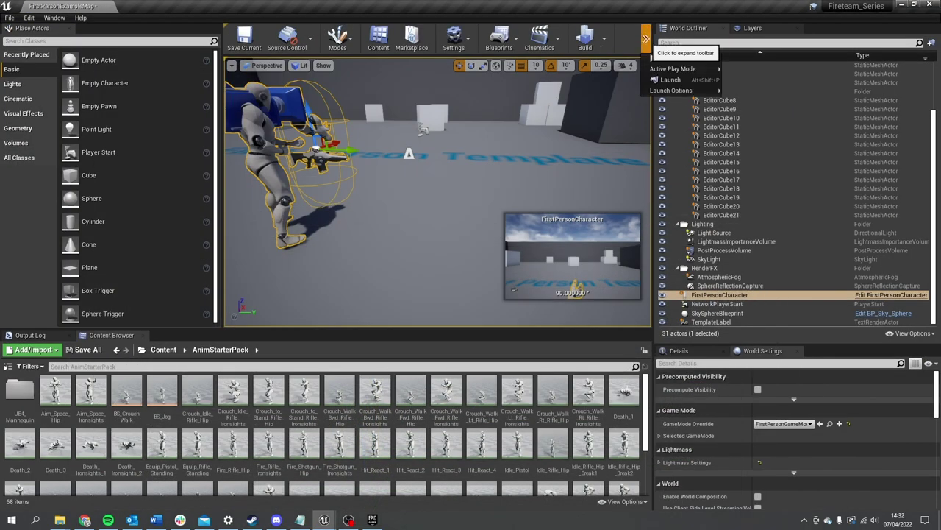
{"action": "left_click", "coordinate": [662, 59]}
{"action": "left_click", "coordinate": [441, 205]}
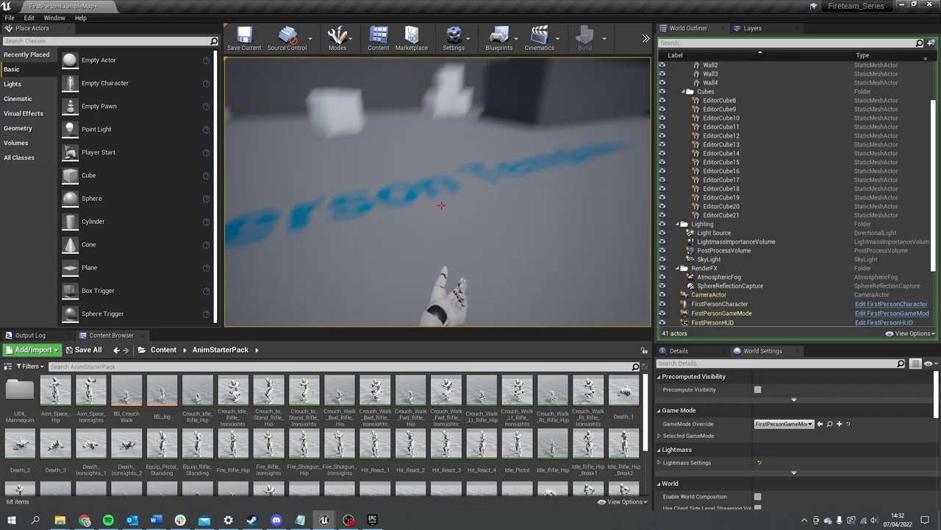
{"action": "key", "text": "Escape"}
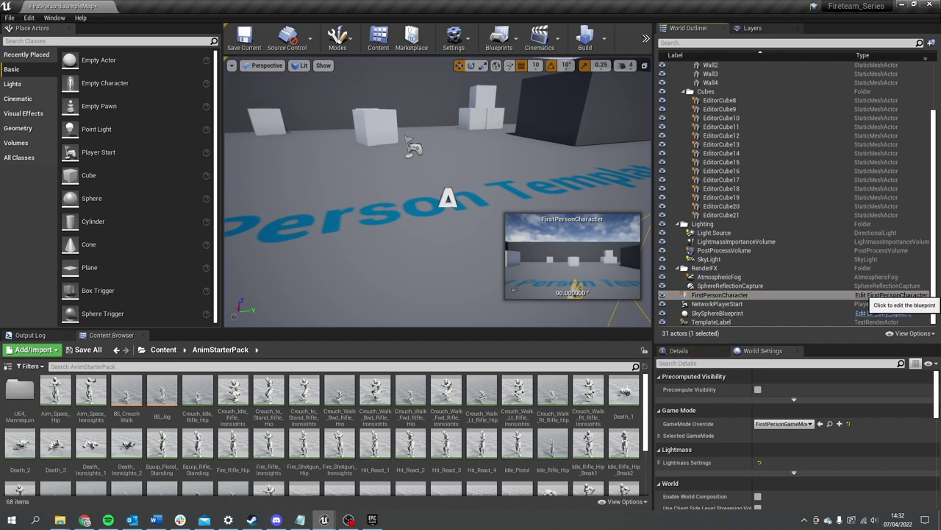
Search the Shadow component's properties in the FirstPersonCharacter blueprint for "mai".
{"action": "left_click", "coordinate": [891, 294]}
{"action": "left_click", "coordinate": [45, 146]}
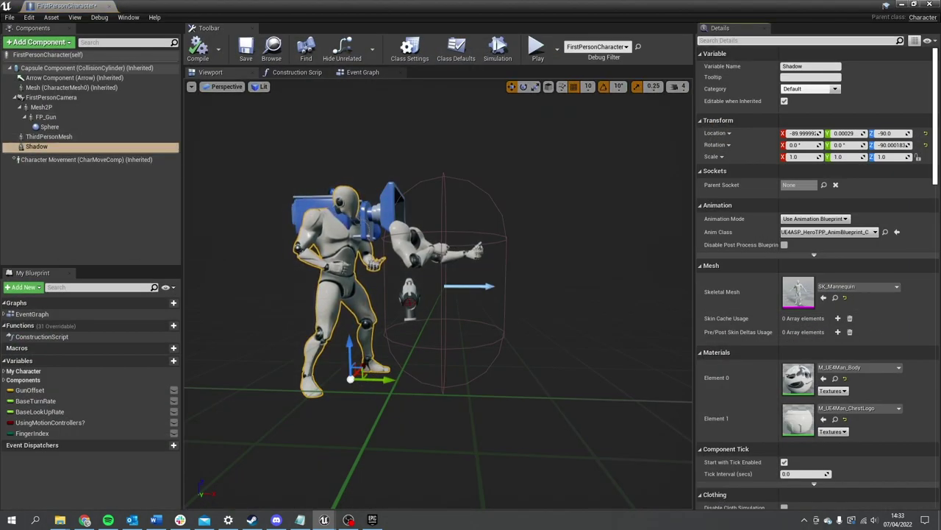
{"action": "type", "text": "mai"}
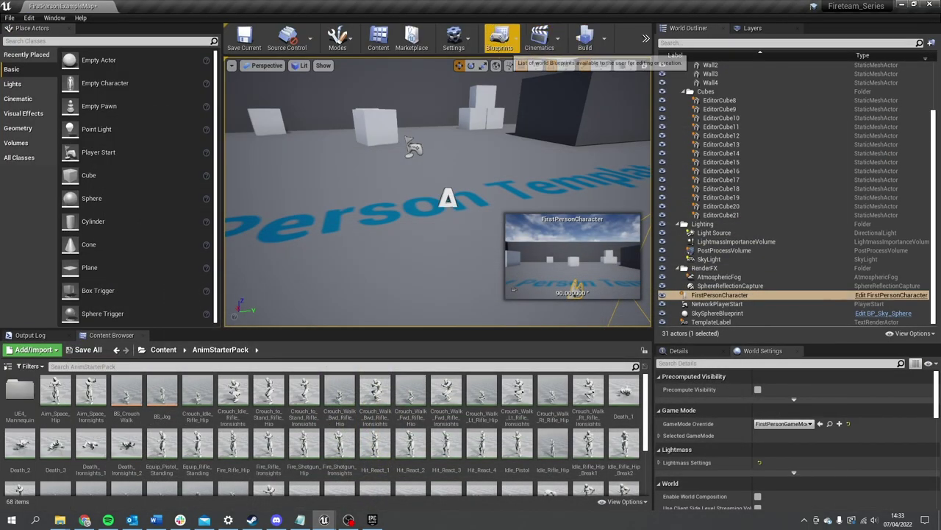
Play-test the level, walking around to check the full-body shadow beneath the first-person character, and stop the session.
{"action": "left_click", "coordinate": [646, 39]}
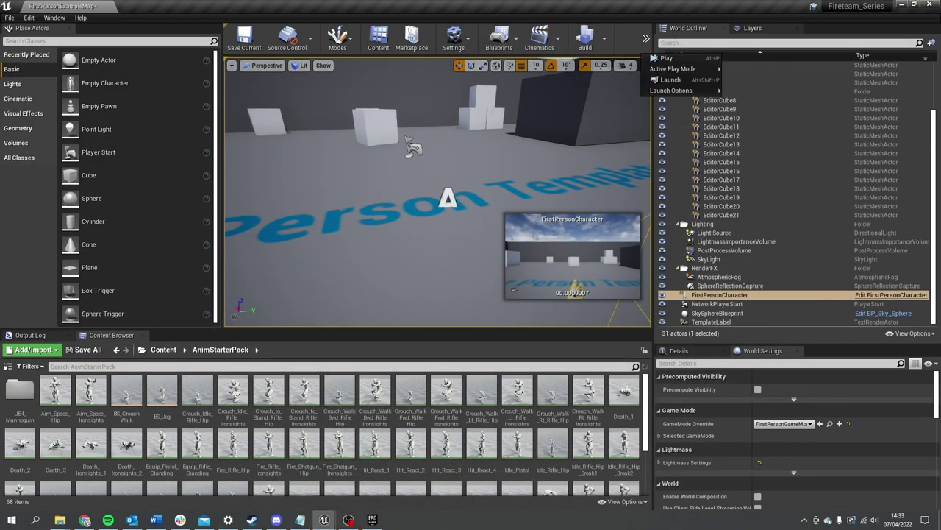
{"action": "key", "text": "Escape"}
{"action": "left_click", "coordinate": [646, 38]}
{"action": "left_click", "coordinate": [669, 58]}
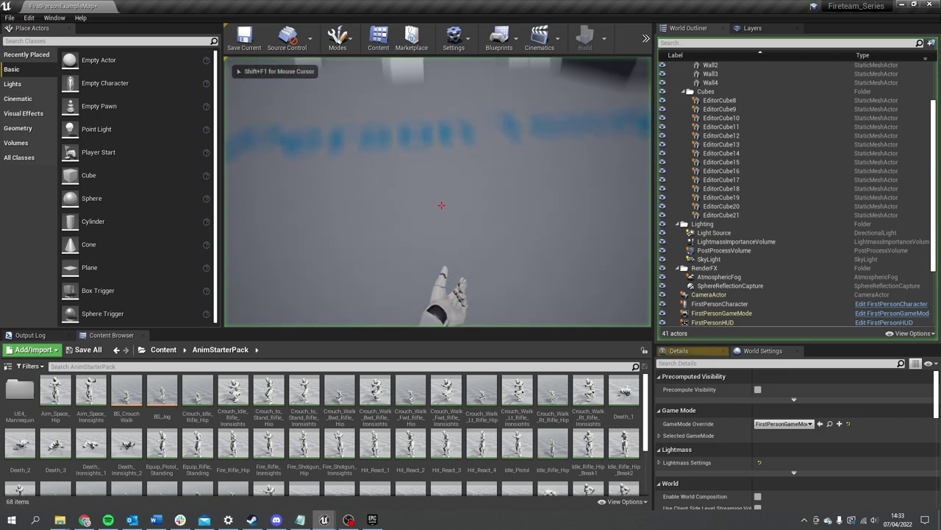
{"action": "key", "text": "w"}
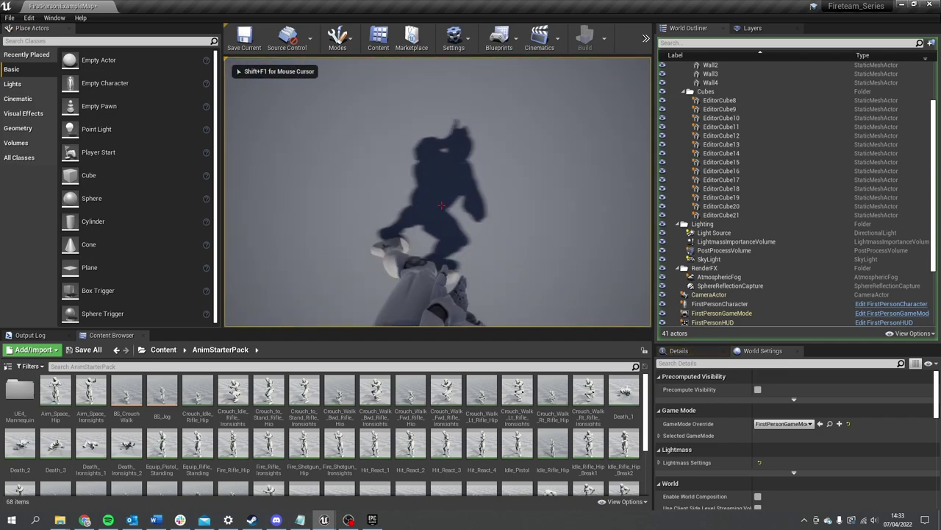
{"action": "key", "text": "w"}
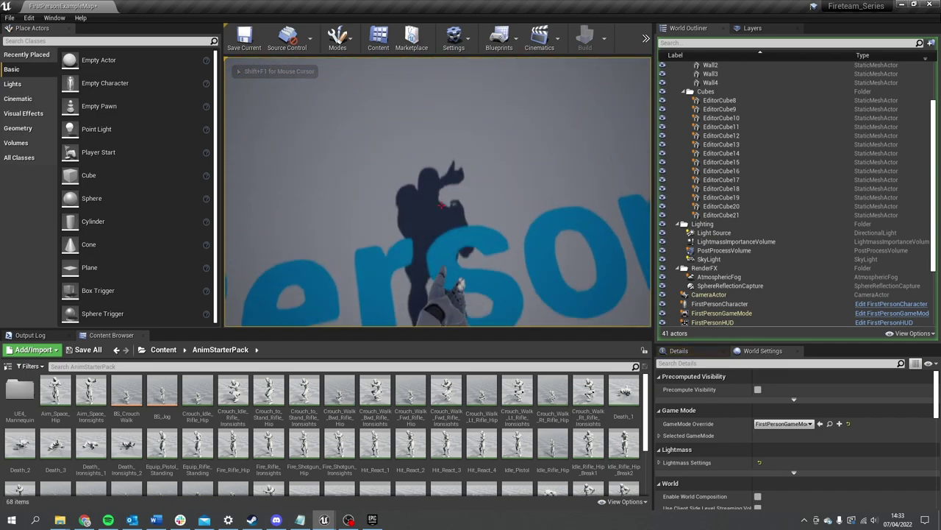
{"action": "key", "text": "s"}
{"action": "key", "text": "s"}
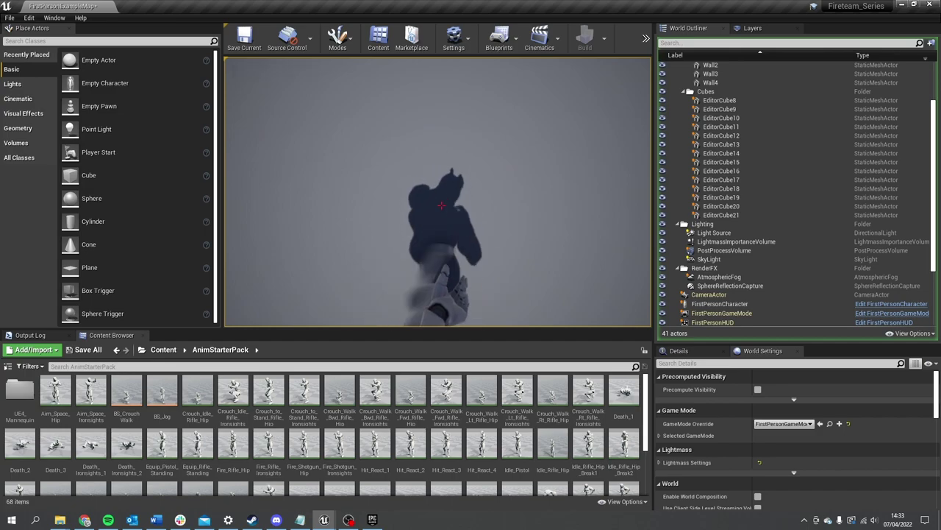
{"action": "key", "text": "w"}
{"action": "key", "text": "a"}
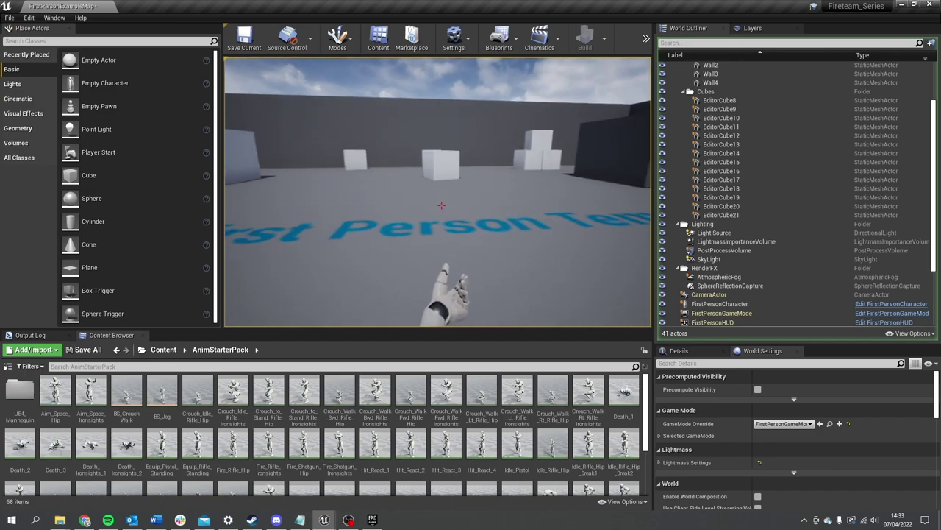
{"action": "key", "text": "d"}
{"action": "key", "text": "Escape"}
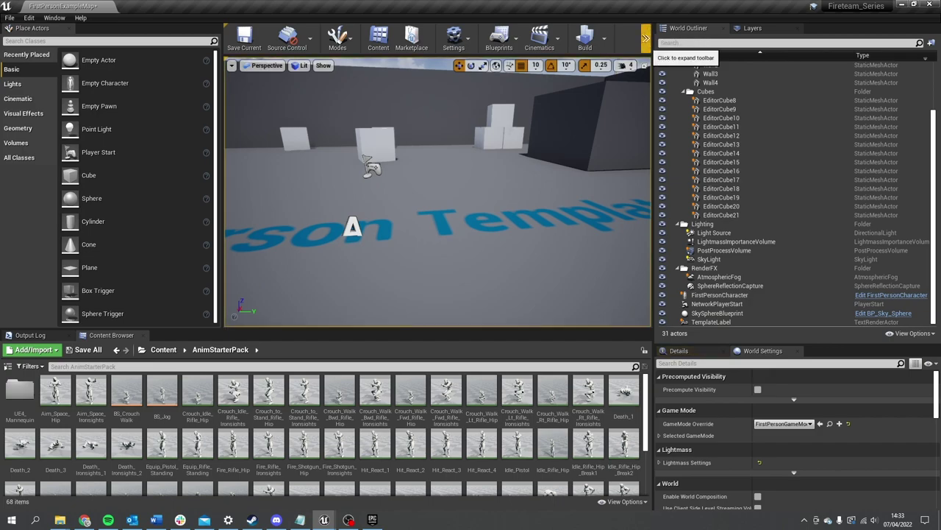
Set the net mode to Play As Listen Server and launch the two-player session in a new editor window.
{"action": "left_click", "coordinate": [645, 38]}
{"action": "mouse_move", "coordinate": [672, 68]}
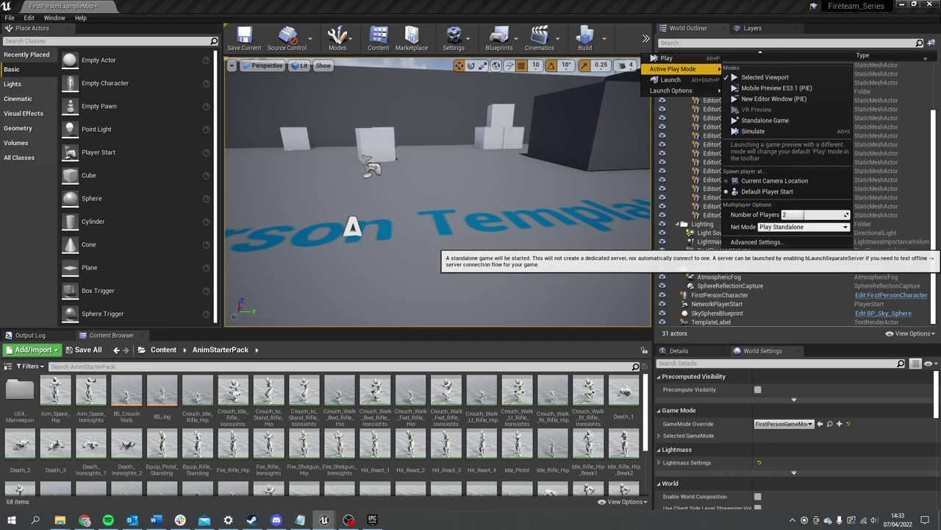
{"action": "left_click", "coordinate": [801, 227]}
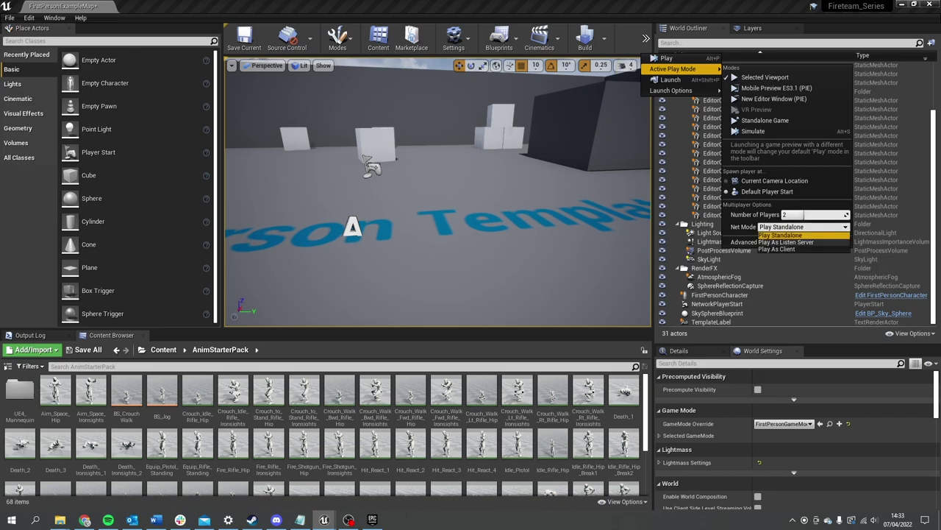
{"action": "left_click", "coordinate": [786, 242]}
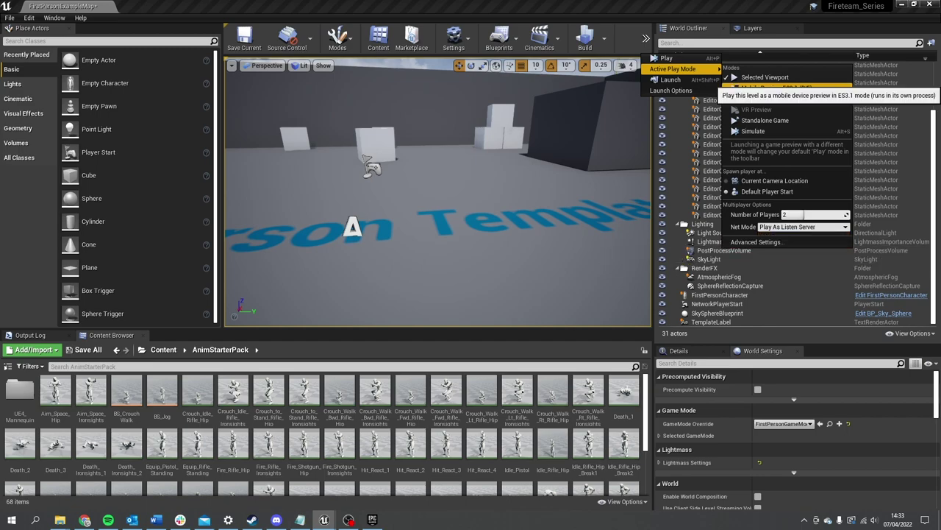
{"action": "left_click", "coordinate": [774, 99]}
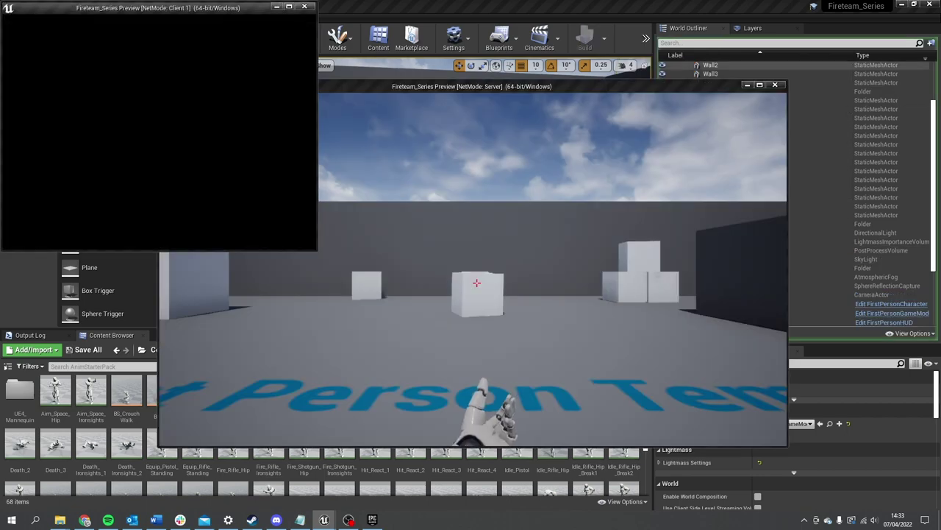
Move the server preview aside, walk the client character around to inspect how each player sees the other, and stop the session.
{"action": "left_click_drag", "start_coordinate": [452, 91], "coordinate": [599, 89]}
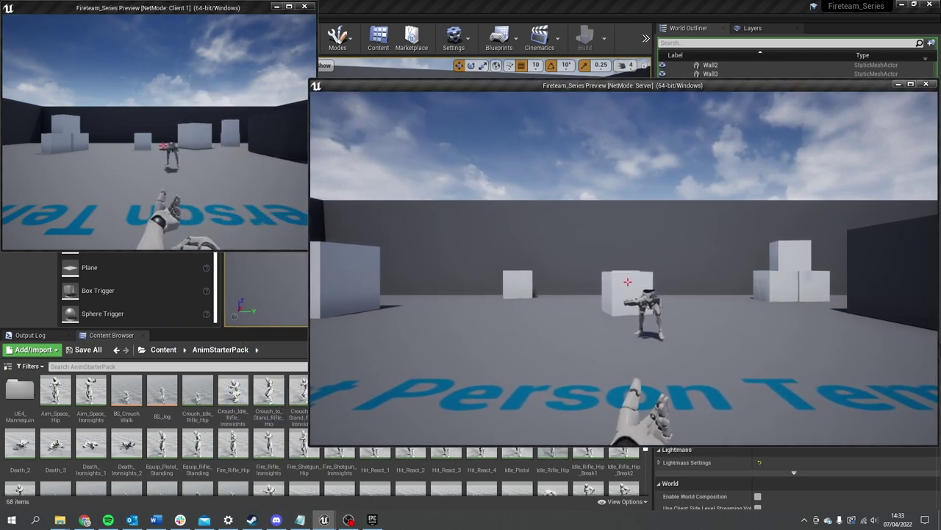
{"action": "left_click", "coordinate": [158, 132]}
{"action": "key", "text": "w"}
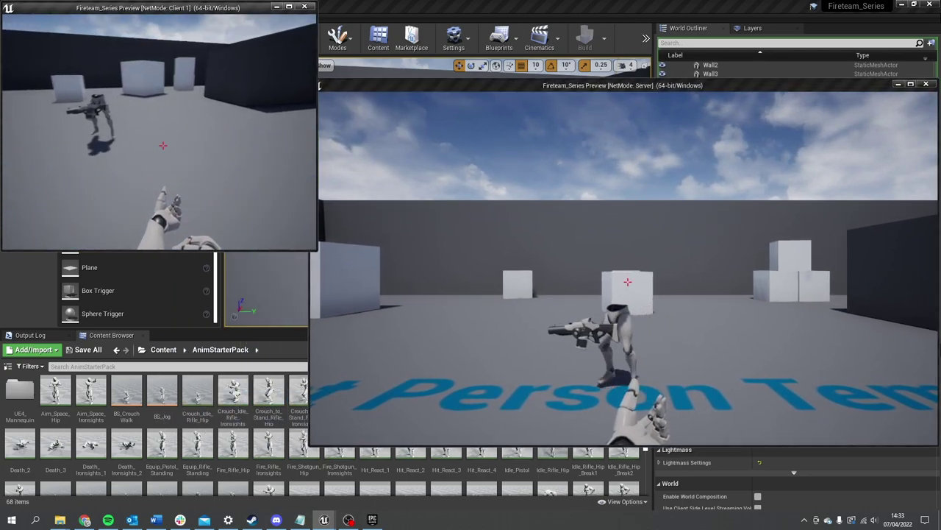
{"action": "key", "text": "w"}
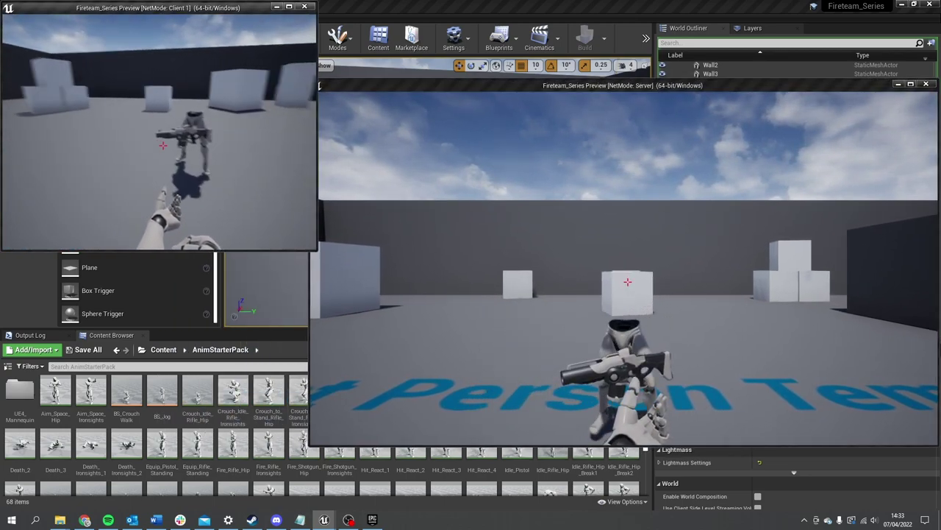
{"action": "key", "text": "w"}
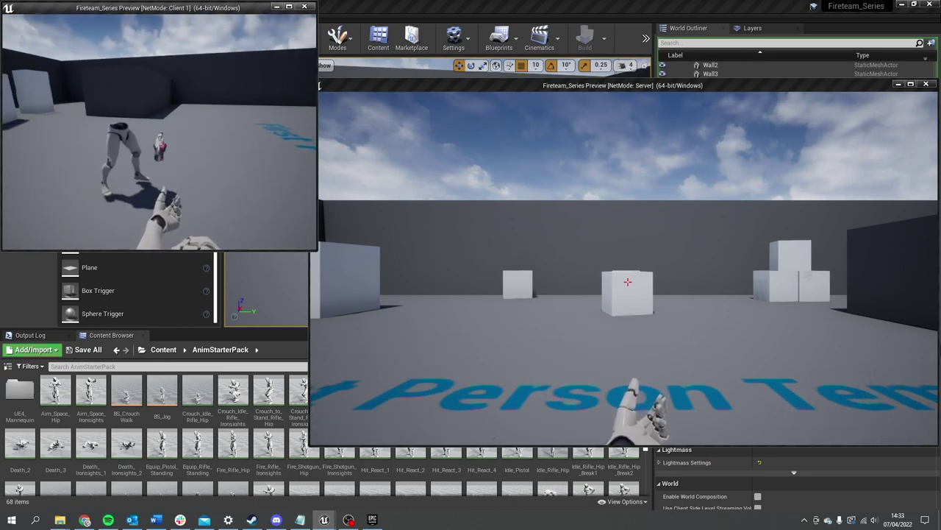
{"action": "key", "text": "Escape"}
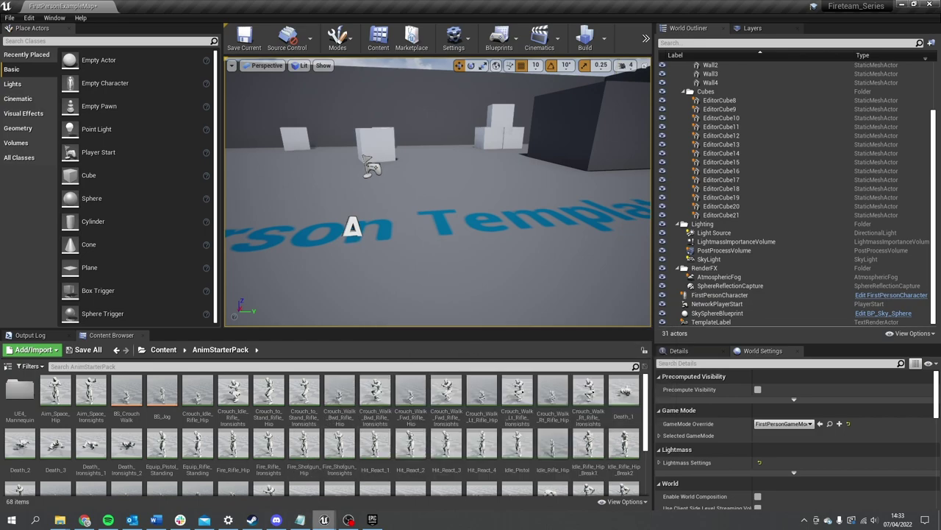
Enable Only Owner See for the Shadow, ThirdPersonMesh and Mesh2P components together in the FirstPersonCharacter blueprint.
{"action": "mouse_move", "coordinate": [324, 520]}
{"action": "left_click", "coordinate": [430, 474]}
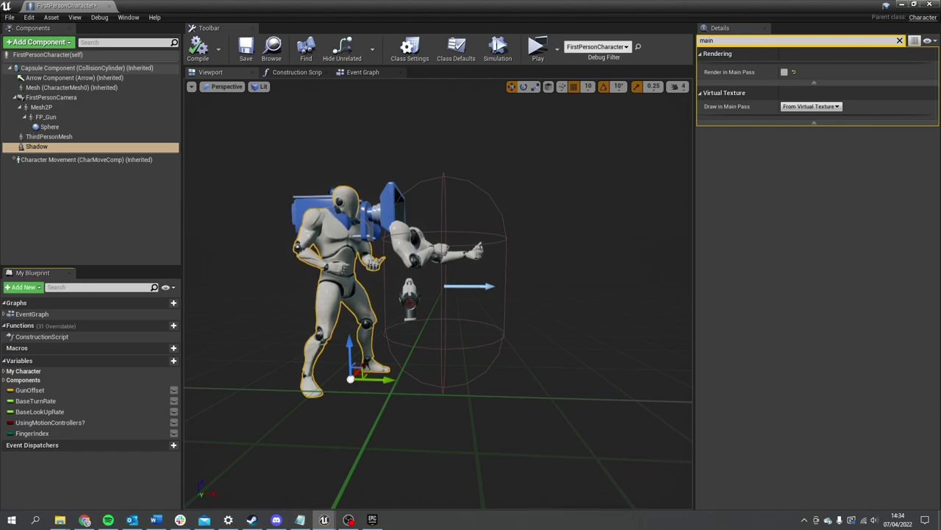
{"action": "left_click", "coordinate": [37, 147]}
{"action": "left_click", "coordinate": [48, 136], "text": "ctrl"}
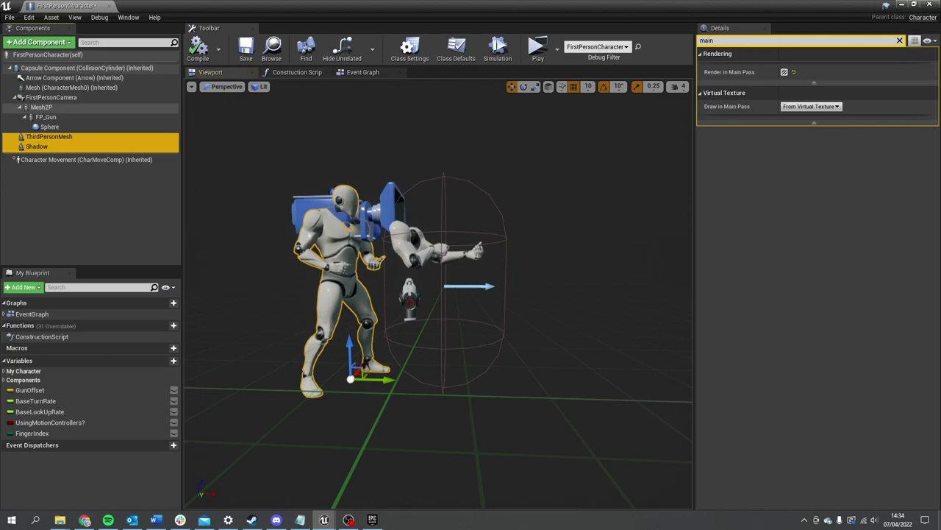
{"action": "left_click", "coordinate": [41, 107], "text": "ctrl"}
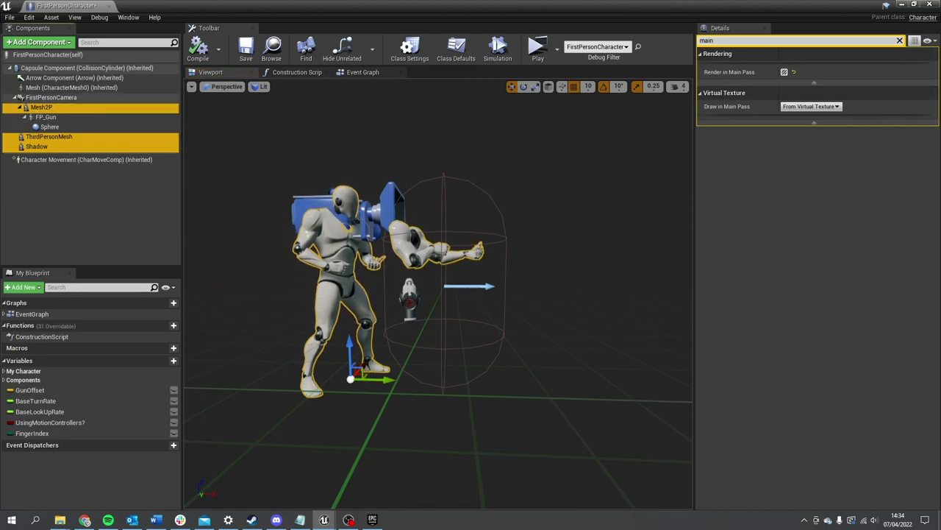
{"action": "left_click", "coordinate": [708, 40]}
{"action": "type", "text": "owner"}
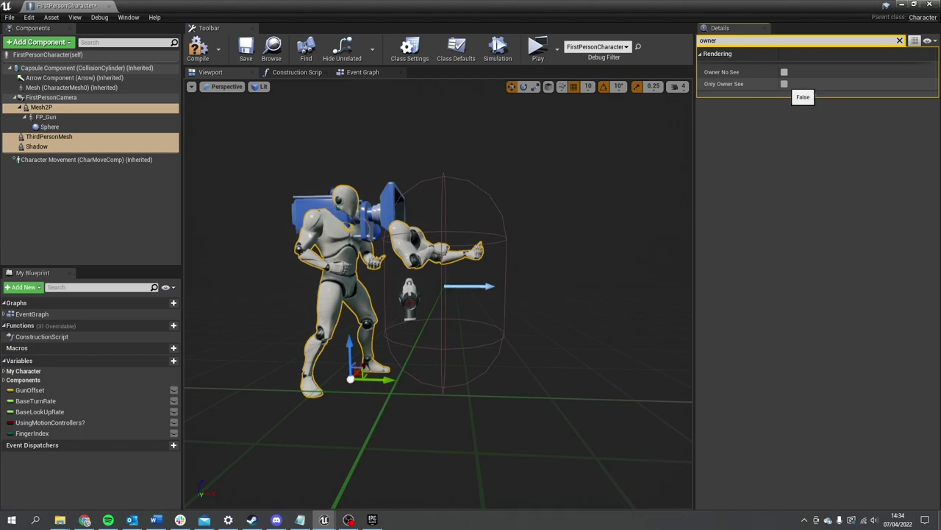
{"action": "left_click", "coordinate": [784, 84]}
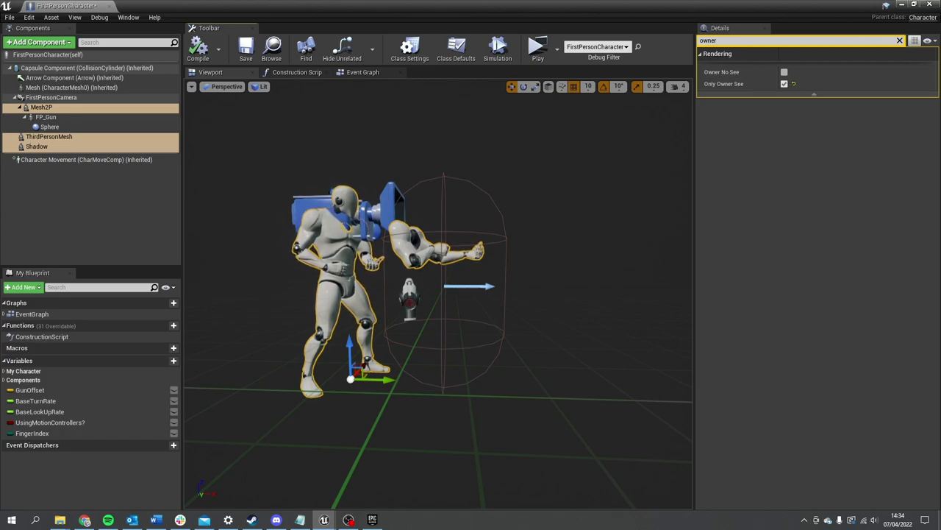
Attach FP_Gun to the GripPoint parent socket and reset its location and rotation to zero.
{"action": "left_click", "coordinate": [410, 302]}
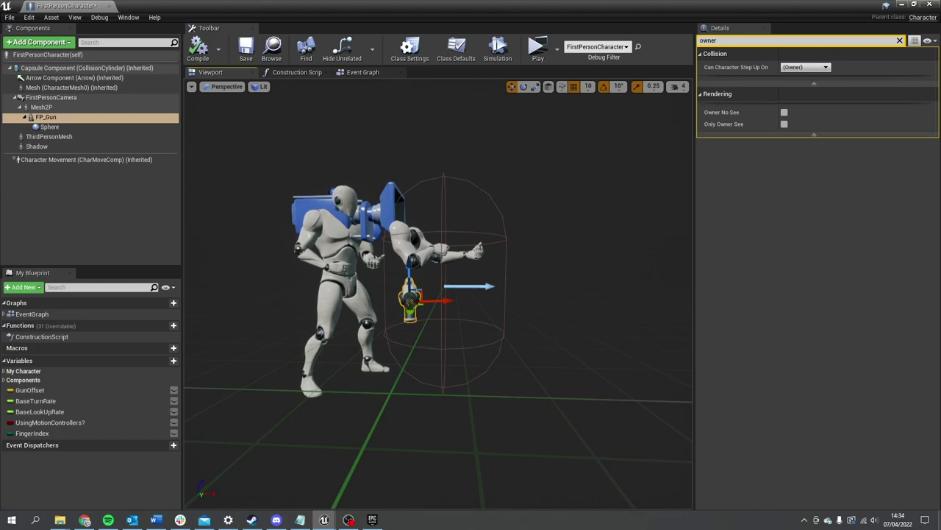
{"action": "left_click", "coordinate": [899, 41]}
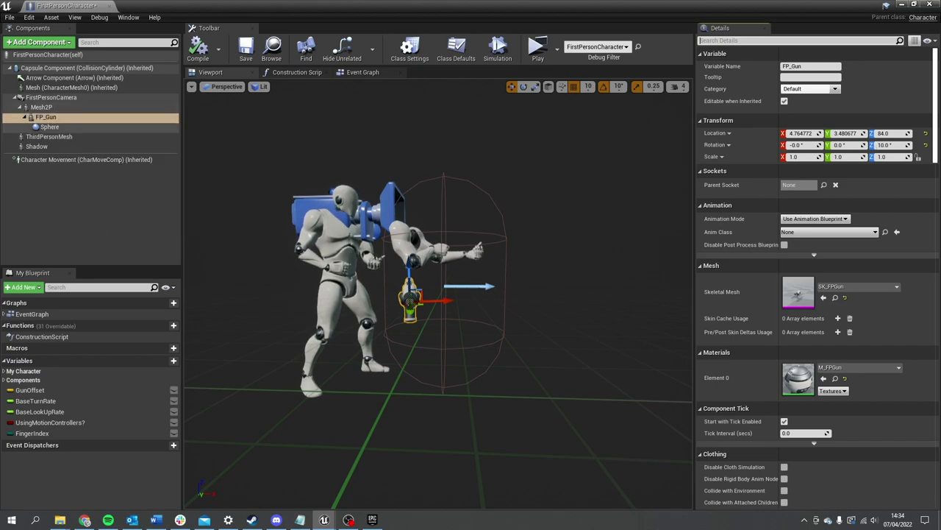
{"action": "left_click", "coordinate": [46, 117]}
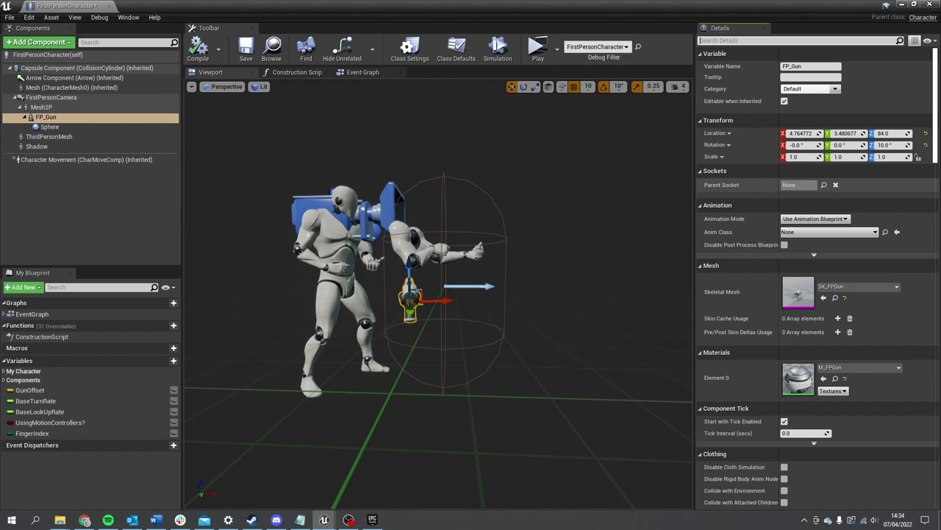
{"action": "left_click", "coordinate": [823, 185]}
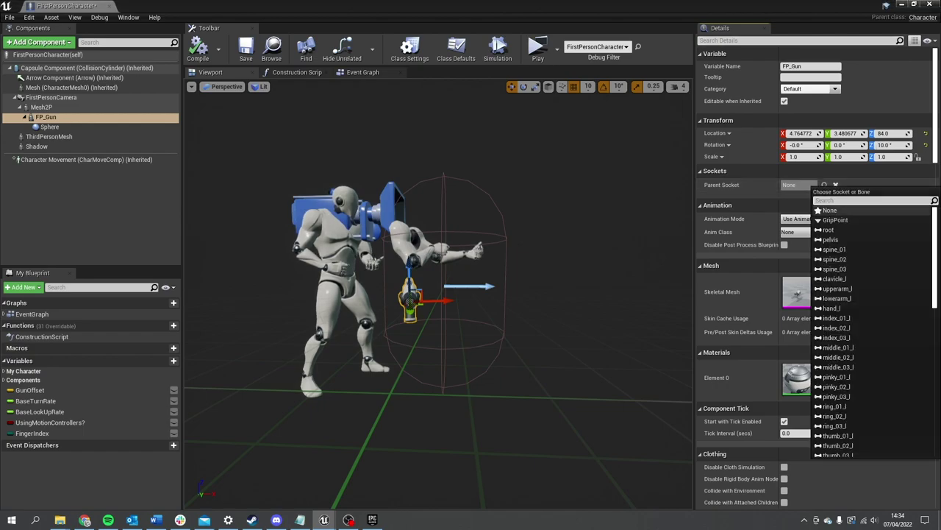
{"action": "left_click", "coordinate": [836, 219]}
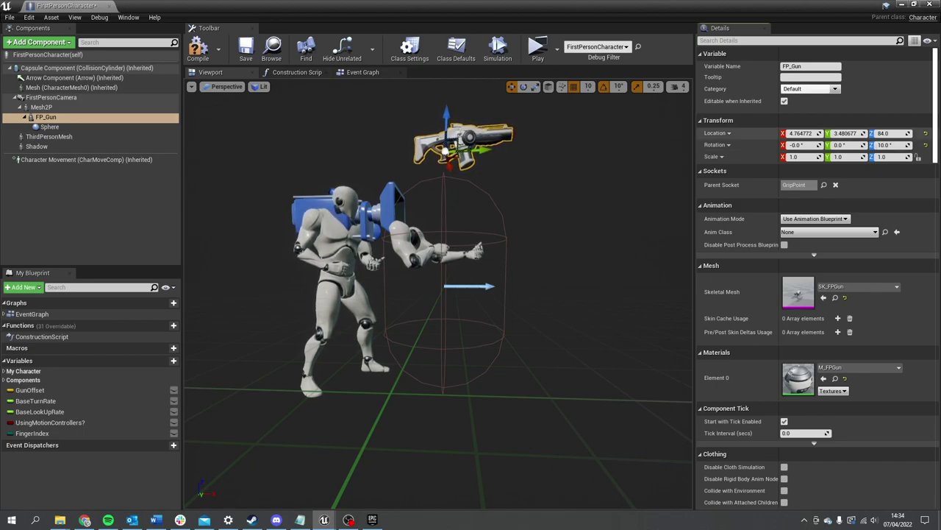
{"action": "left_click", "coordinate": [925, 133]}
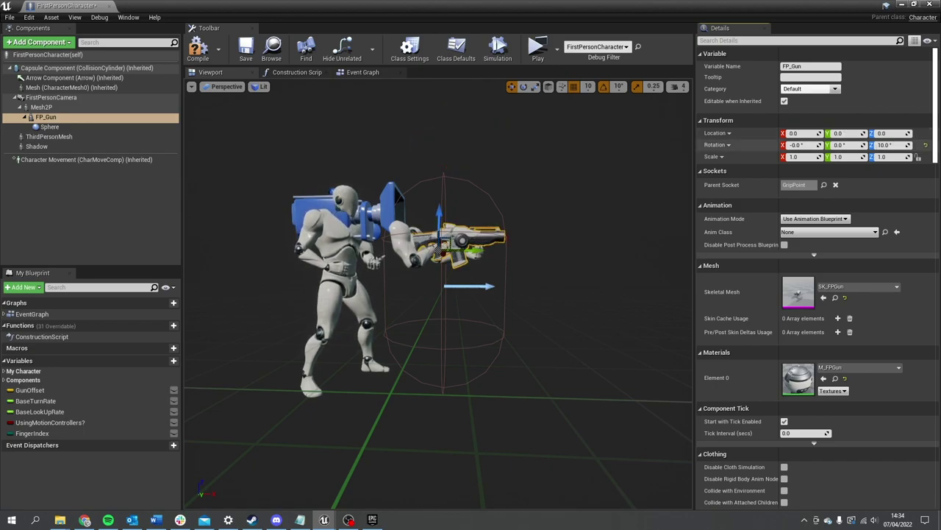
{"action": "left_click", "coordinate": [925, 145]}
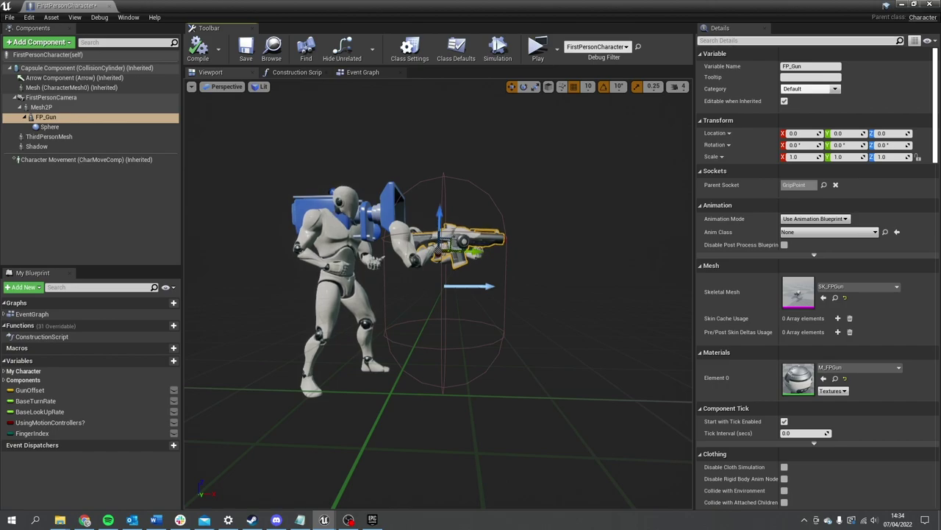
Enable Only Owner See on the FP_Gun component and compile the blueprint.
{"action": "type", "text": "owner"}
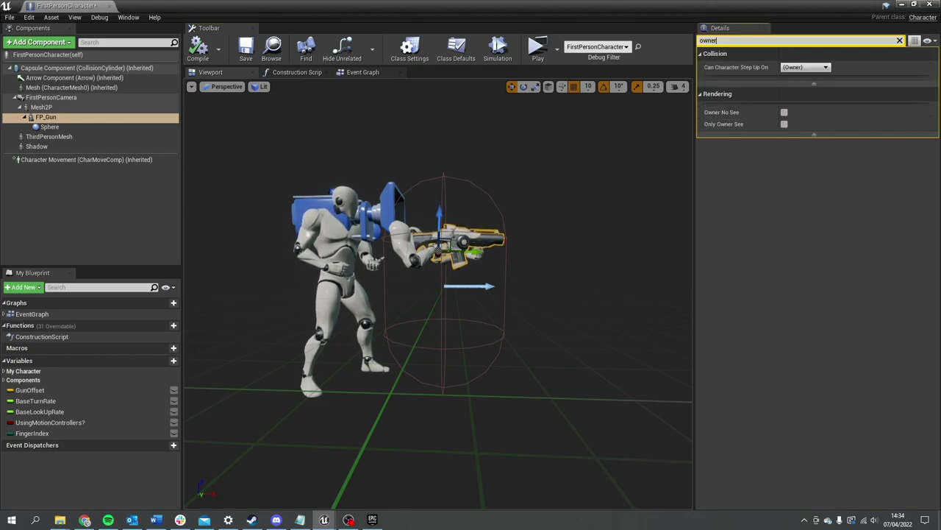
{"action": "left_click", "coordinate": [784, 123]}
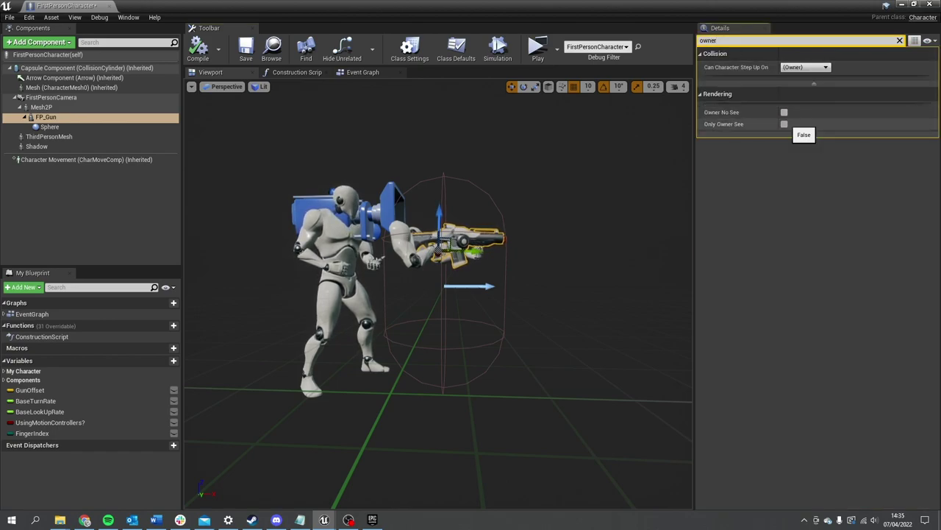
{"action": "left_click", "coordinate": [198, 49]}
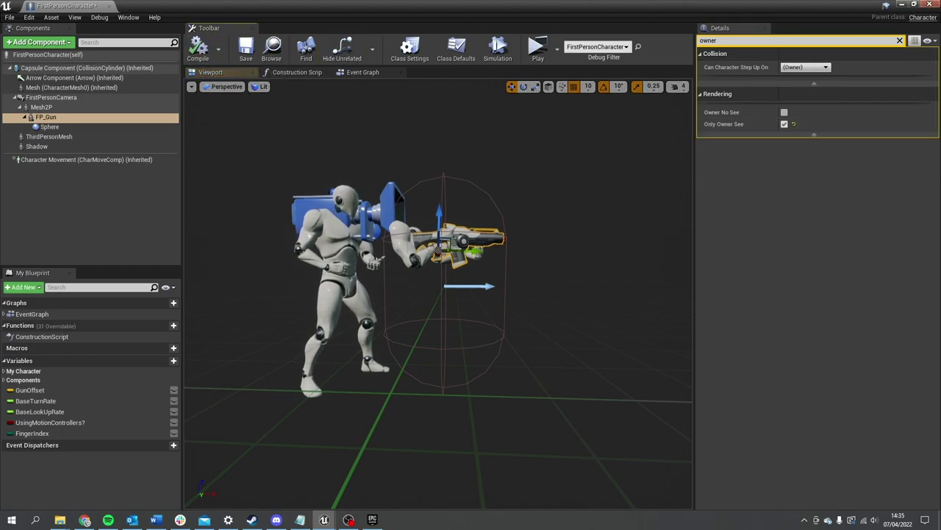
Run the two-player preview from the level editor, walk the server character around to check whether the other player is visible, and stop the session.
{"action": "left_click", "coordinate": [929, 5]}
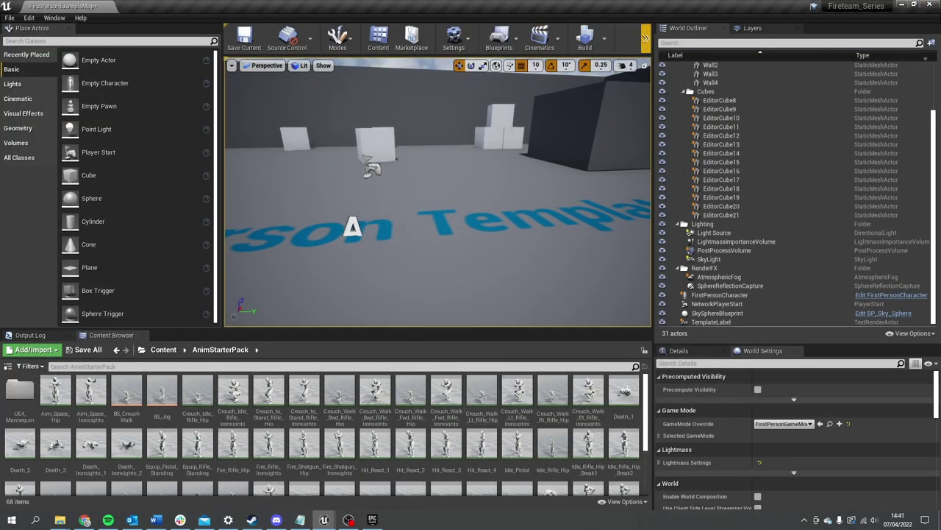
{"action": "left_click", "coordinate": [645, 38]}
{"action": "mouse_move", "coordinate": [673, 68]}
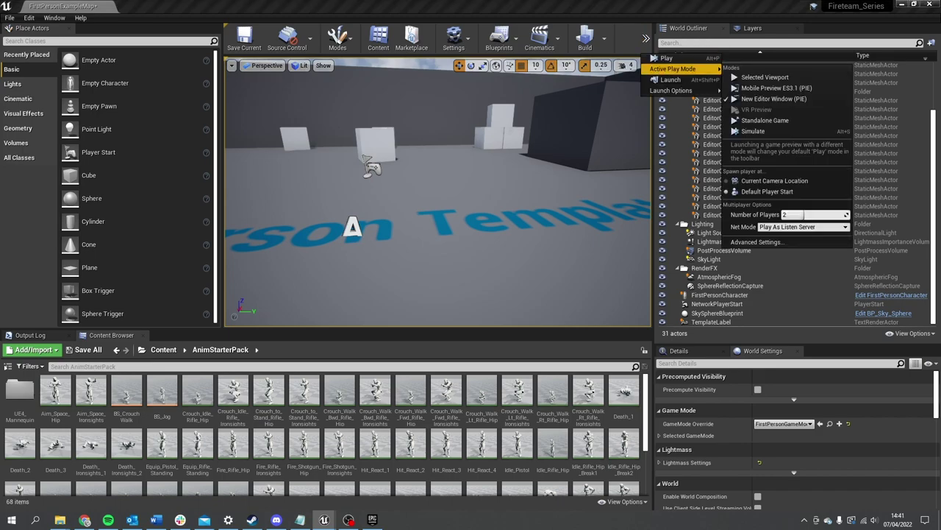
{"action": "left_click", "coordinate": [666, 57]}
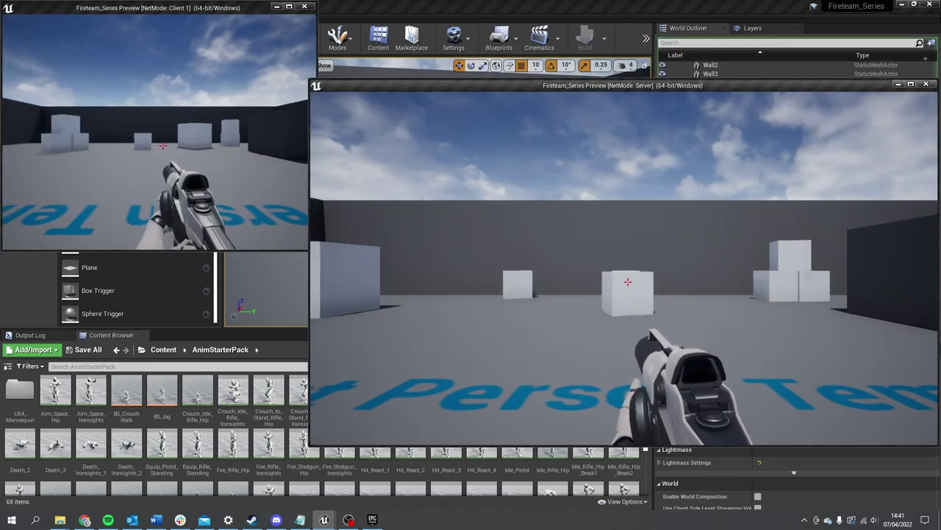
{"action": "key", "text": "w"}
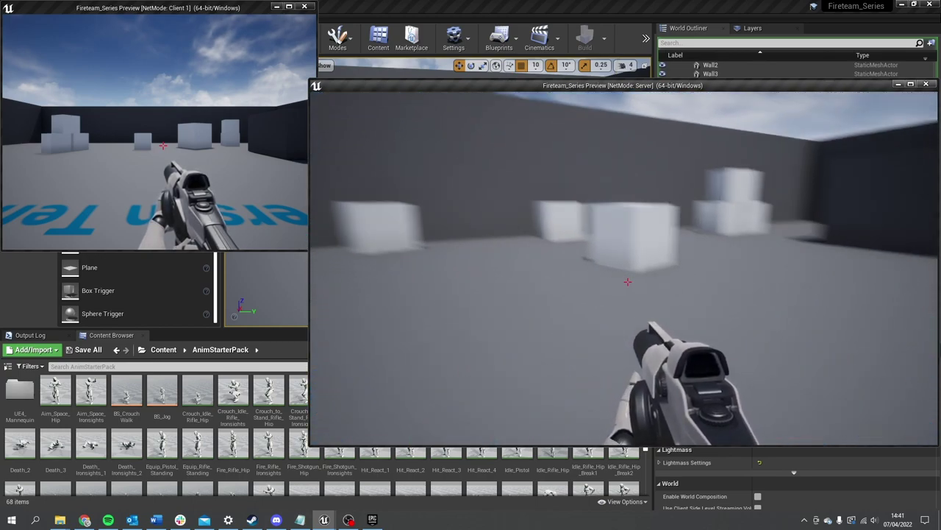
{"action": "key", "text": "a"}
{"action": "key", "text": "w"}
{"action": "key", "text": "d"}
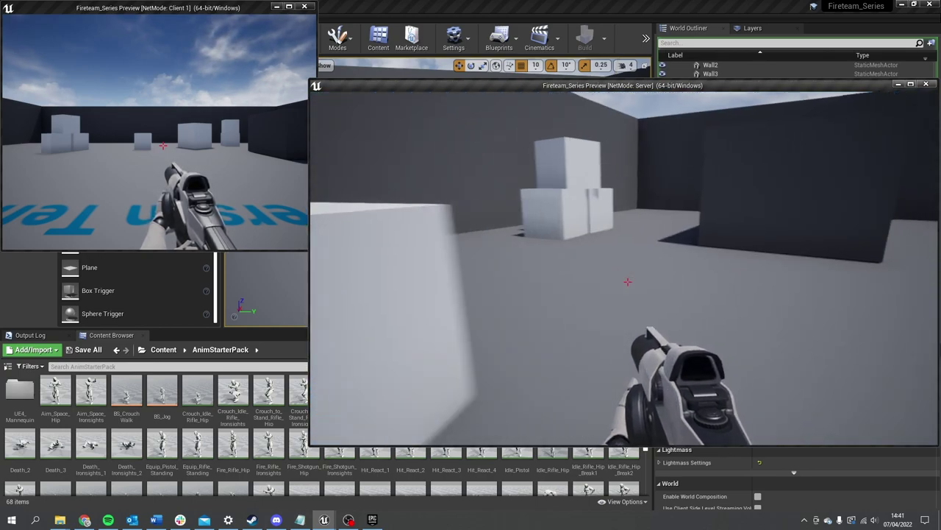
{"action": "key", "text": "a"}
{"action": "key", "text": "s"}
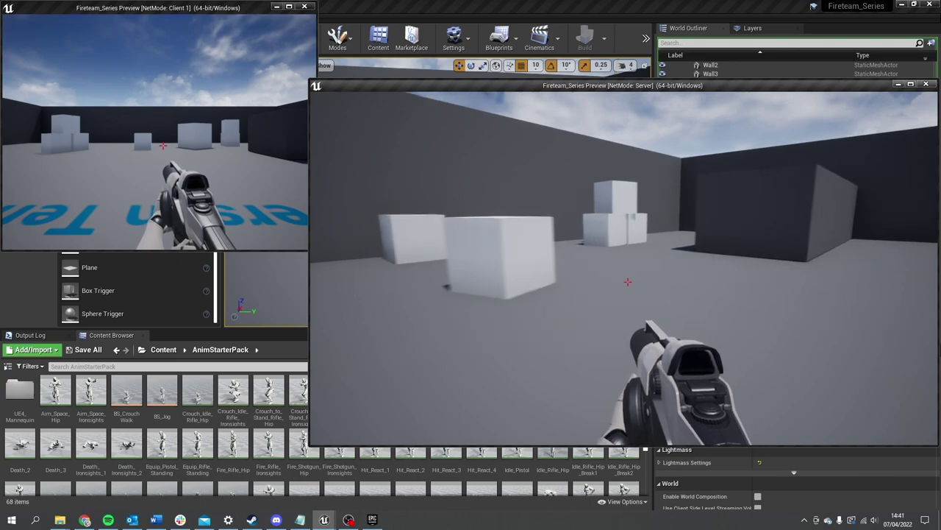
{"action": "key", "text": "d"}
{"action": "key", "text": "Escape"}
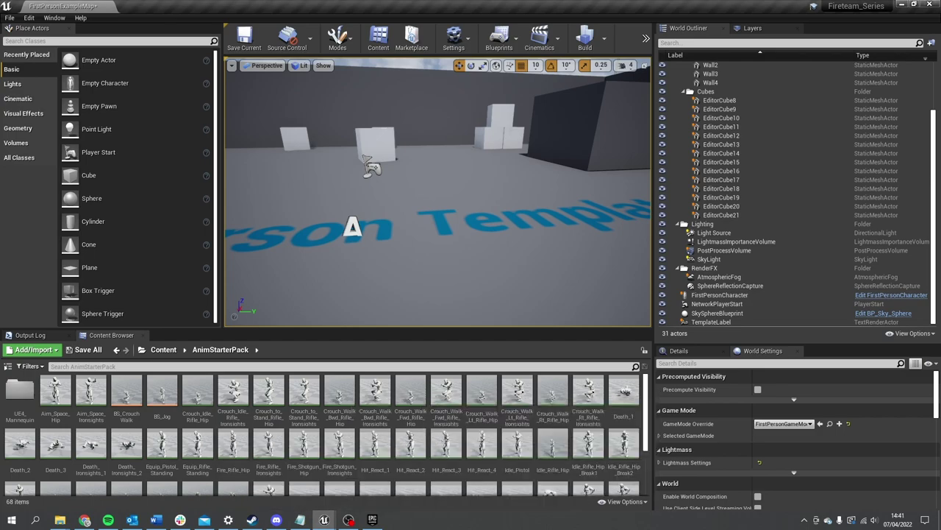
Open the FirstPersonCharacter blueprint in its 3D view and review the gun and the Mesh2P arms.
{"action": "left_click", "coordinate": [891, 295]}
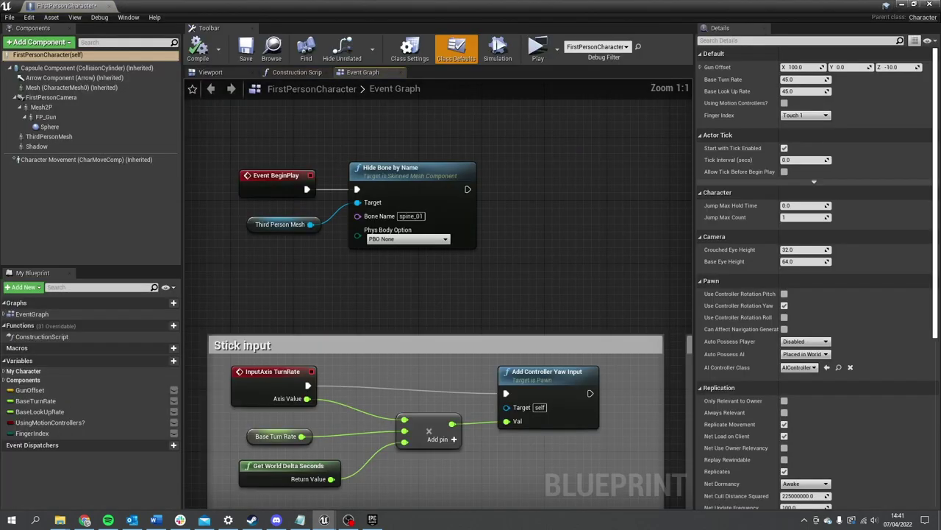
{"action": "left_click", "coordinate": [220, 72]}
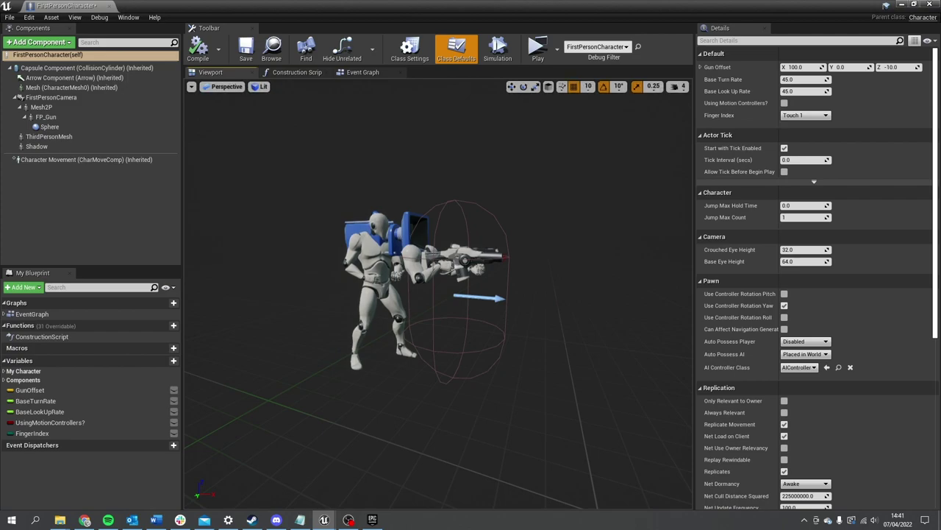
{"action": "left_click", "coordinate": [372, 272]}
{"action": "left_click", "coordinate": [466, 259]}
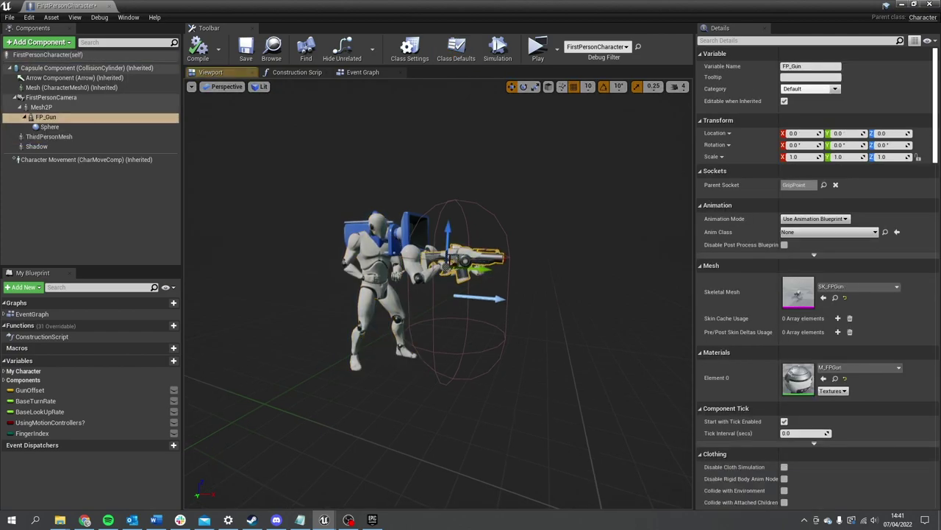
{"action": "left_click", "coordinate": [419, 267]}
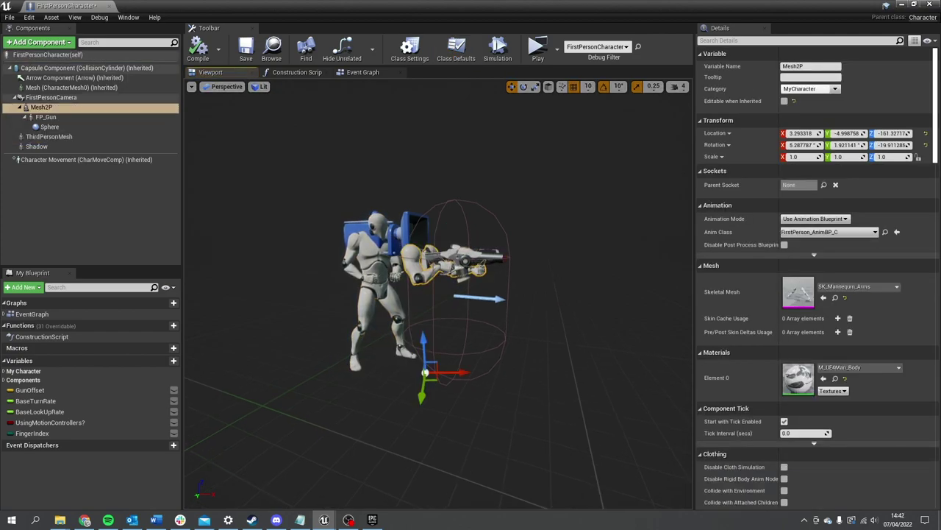
Rename the ThirdPersonMesh component as LegsMesh.
{"action": "left_click", "coordinate": [48, 137]}
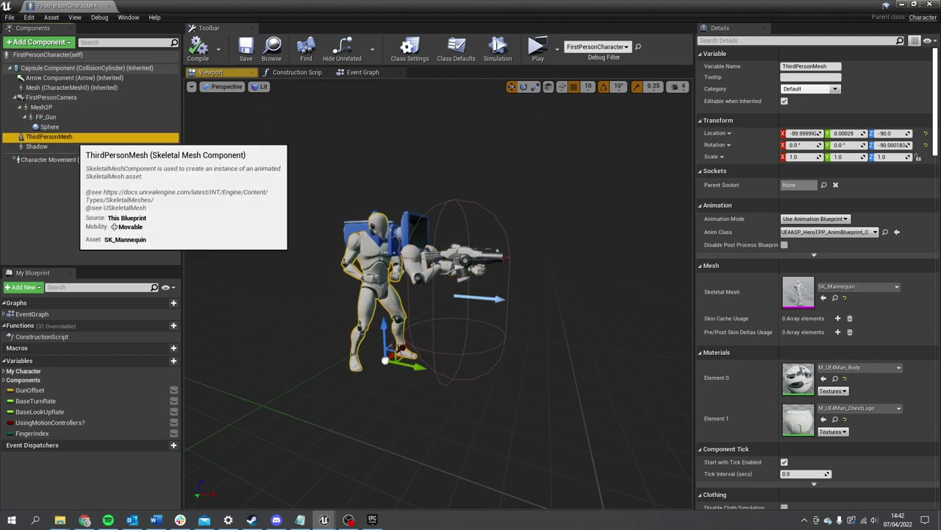
{"action": "key", "text": "F2"}
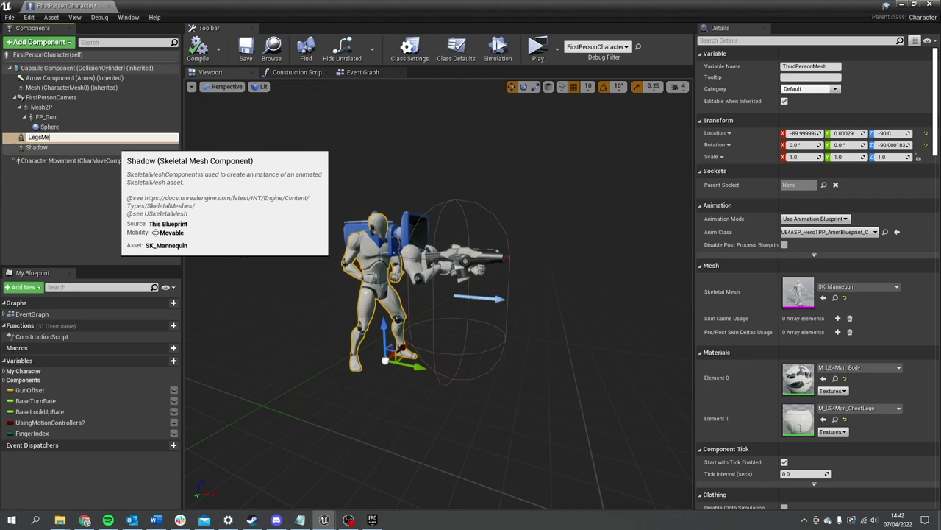
{"action": "key", "text": "Return"}
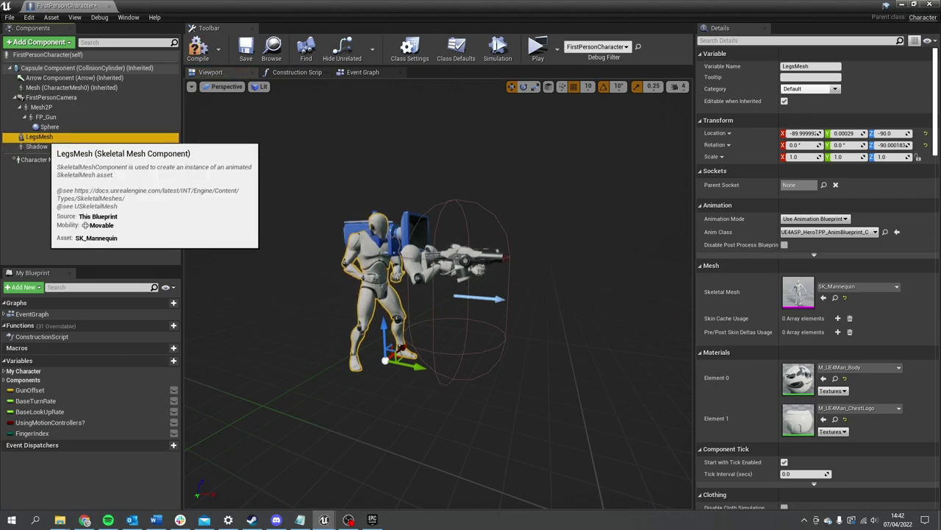
Duplicate the LegsMesh component and name the copy ThirdPersonMesh.
{"action": "right_click", "coordinate": [42, 138]}
{"action": "left_click", "coordinate": [66, 210]}
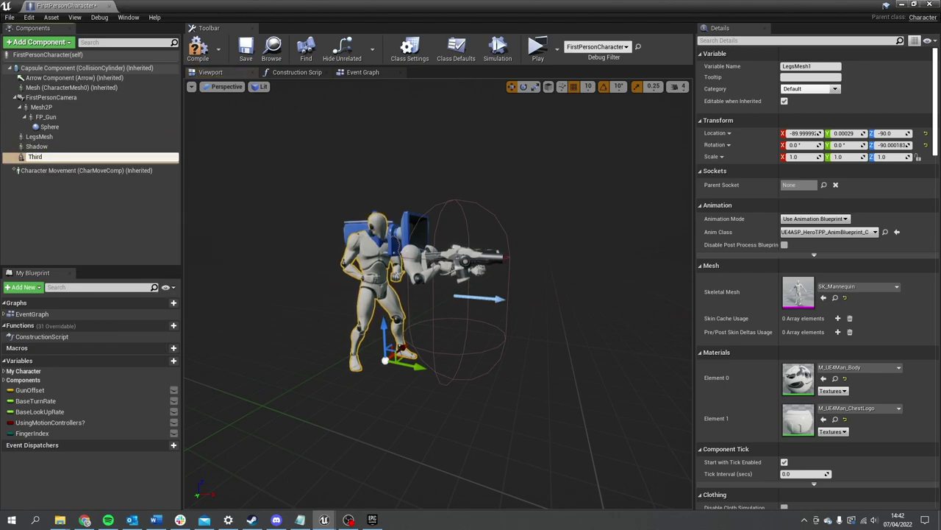
{"action": "type", "text": "ThirdPersonMes"}
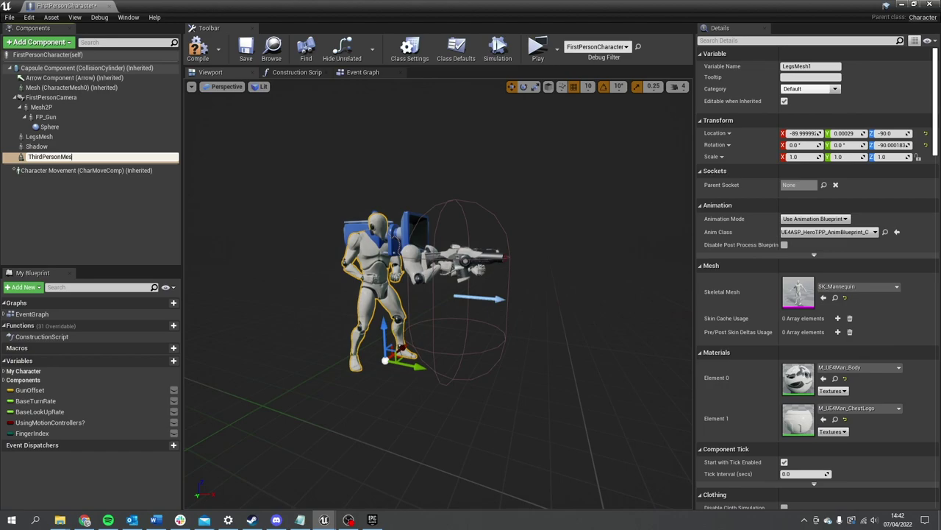
{"action": "type", "text": "h"}
{"action": "key", "text": "Return"}
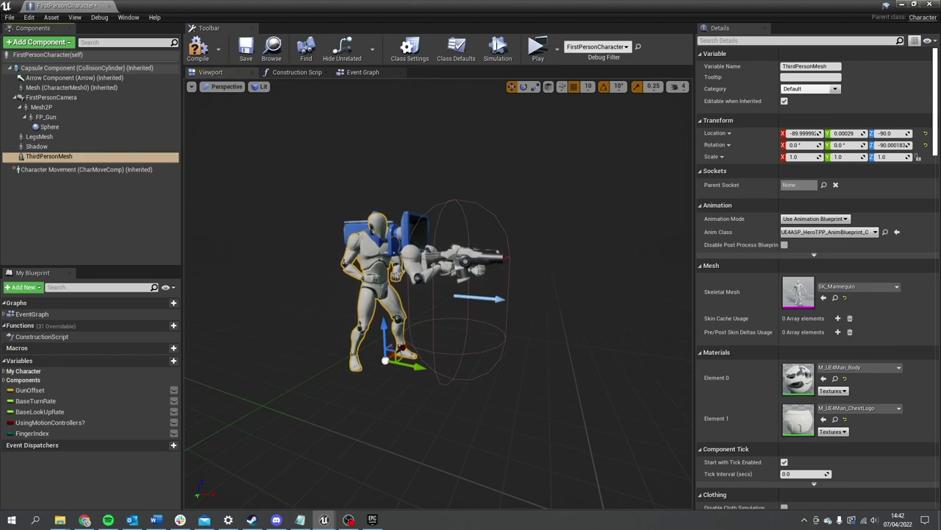
Disable Only Owner See and enable Owner No See on the new ThirdPersonMesh component.
{"action": "left_click", "coordinate": [702, 40]}
{"action": "type", "text": "owner"}
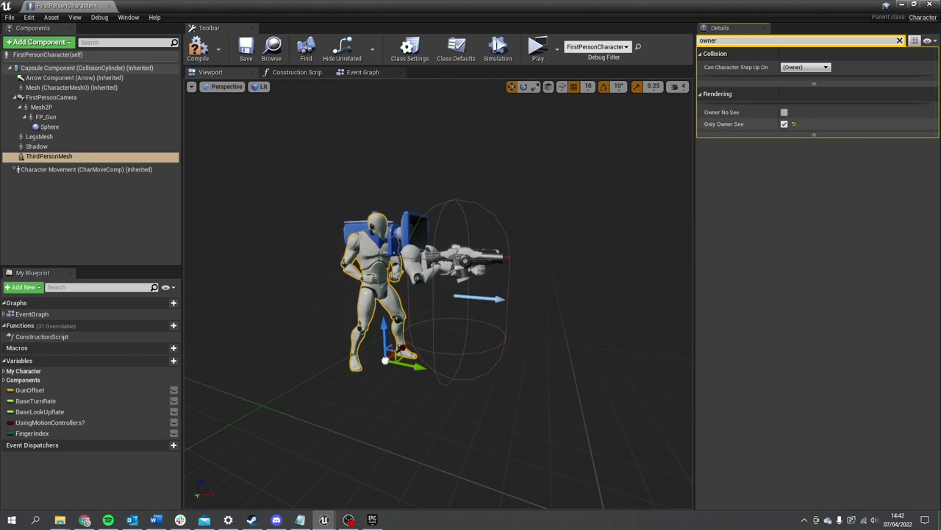
{"action": "left_click", "coordinate": [784, 124]}
{"action": "left_click", "coordinate": [784, 112]}
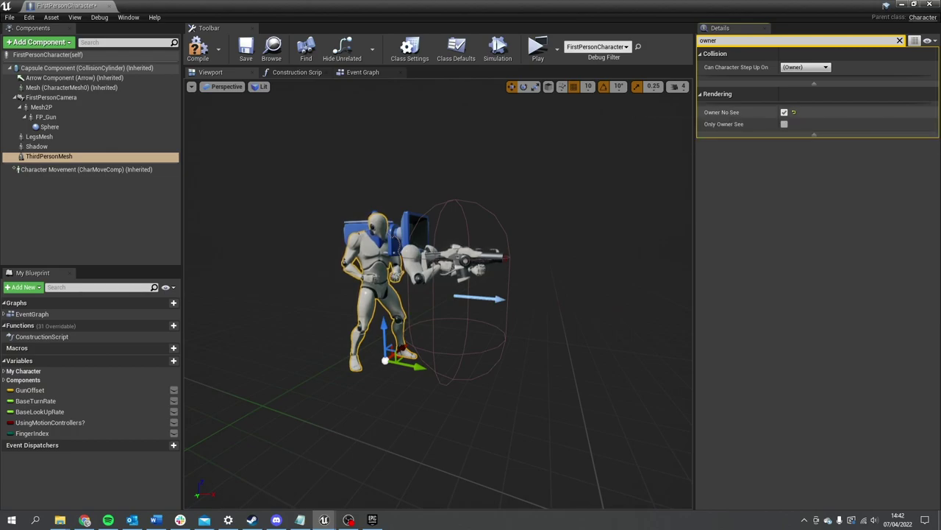
Move ThirdPersonMesh forward along its Y axis so it stands centred in the capsule, and compile the blueprint.
{"action": "left_click_drag", "start_coordinate": [438, 294], "coordinate": [519, 294], "text": "alt"}
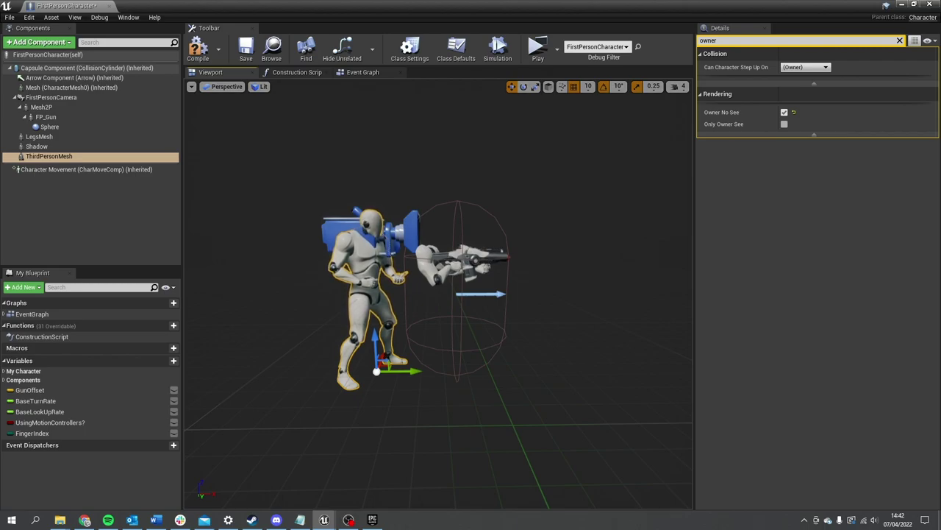
{"action": "left_click_drag", "start_coordinate": [423, 372], "coordinate": [491, 370]}
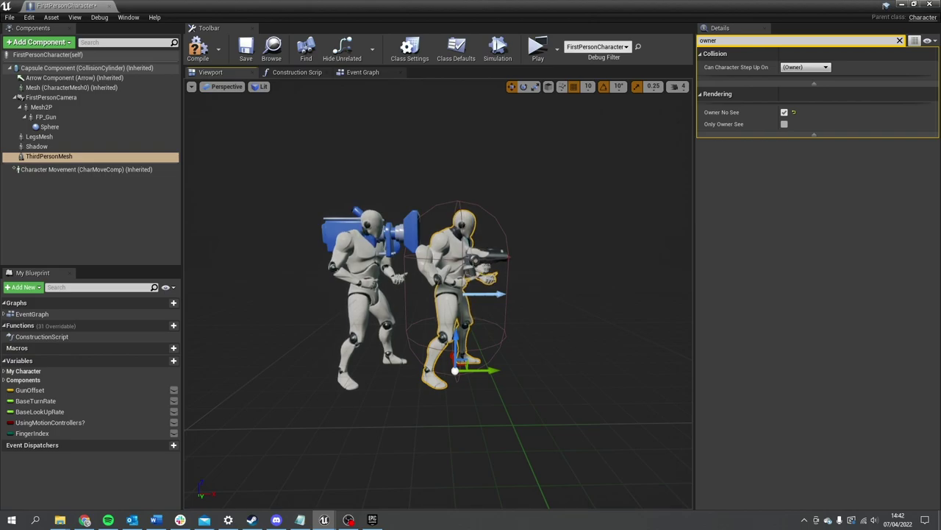
{"action": "left_click", "coordinate": [198, 50]}
{"action": "left_click_drag", "start_coordinate": [441, 331], "coordinate": [545, 331], "text": "alt"}
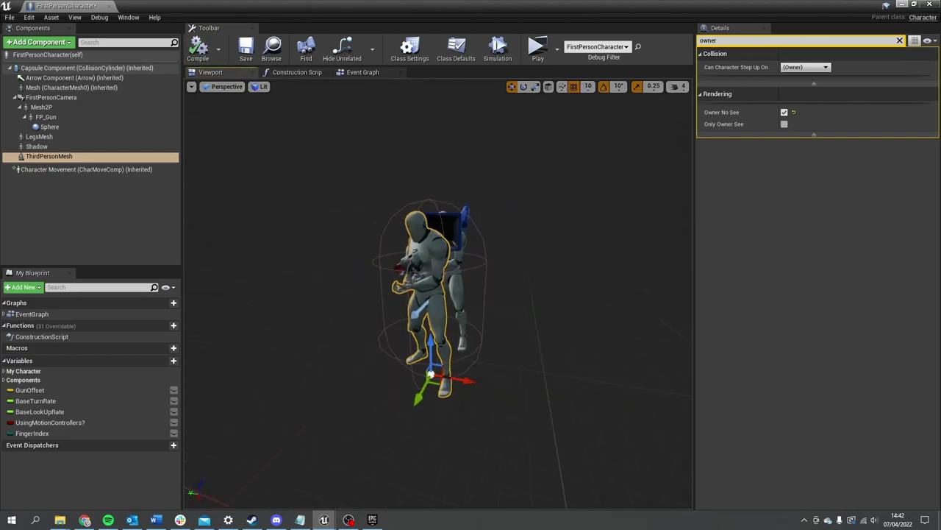
Start a new two-player preview, walk the server character around the client's full-body mesh to inspect it, and stop the session.
{"action": "left_click", "coordinate": [901, 4]}
{"action": "left_click", "coordinate": [646, 38]}
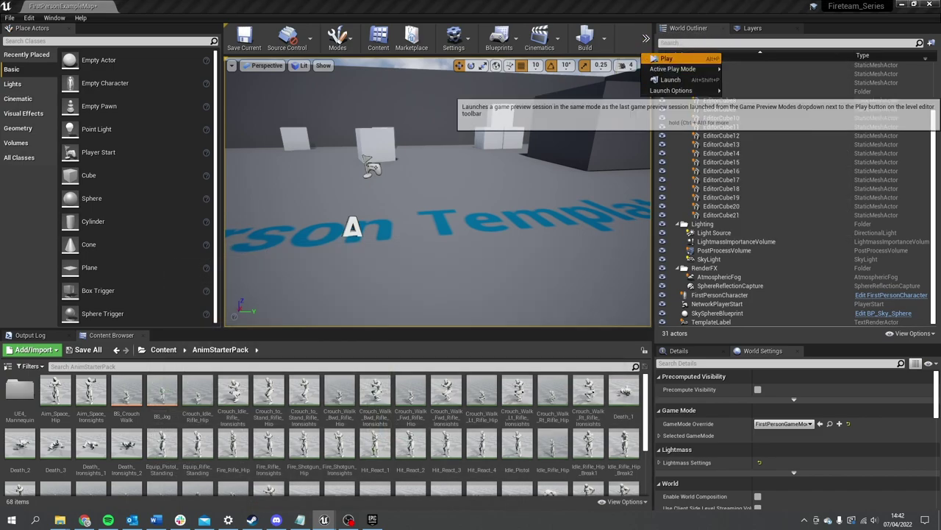
{"action": "left_click", "coordinate": [667, 58]}
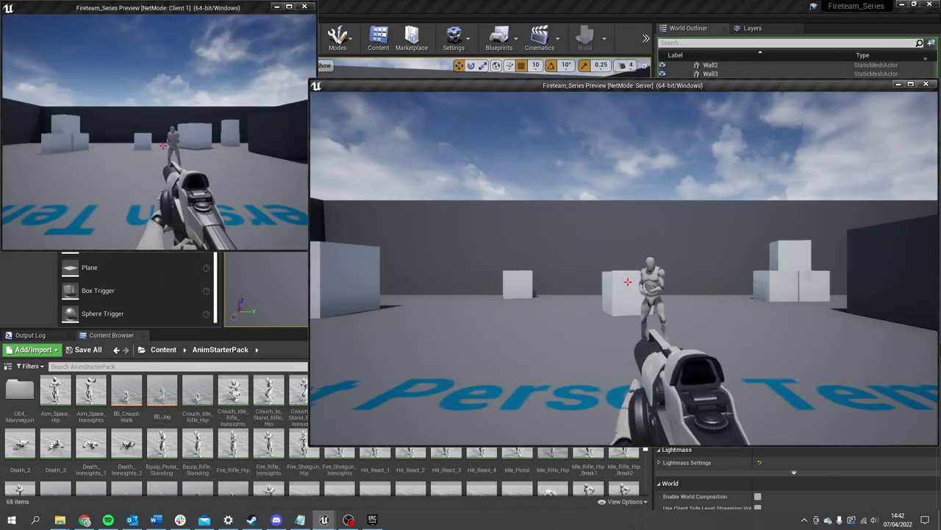
{"action": "key", "text": "w"}
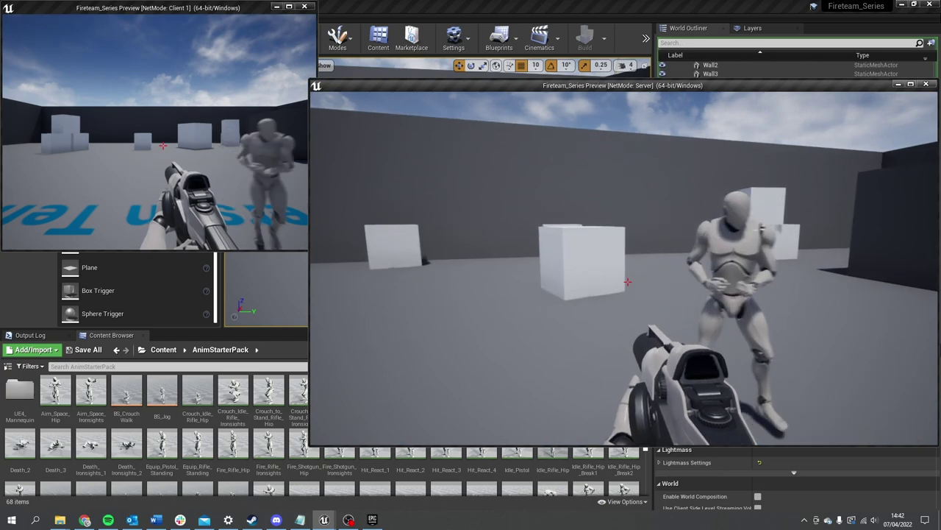
{"action": "key", "text": "w"}
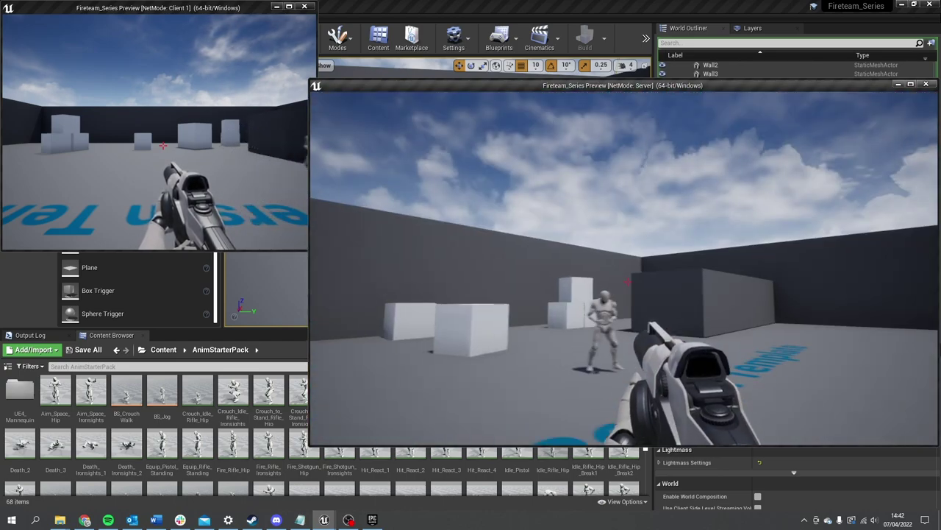
{"action": "key", "text": "w"}
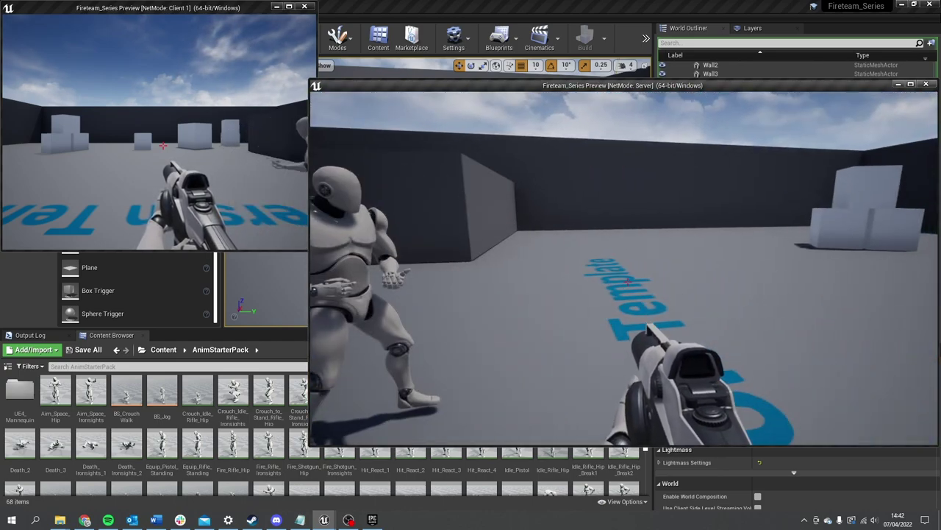
{"action": "key", "text": "w"}
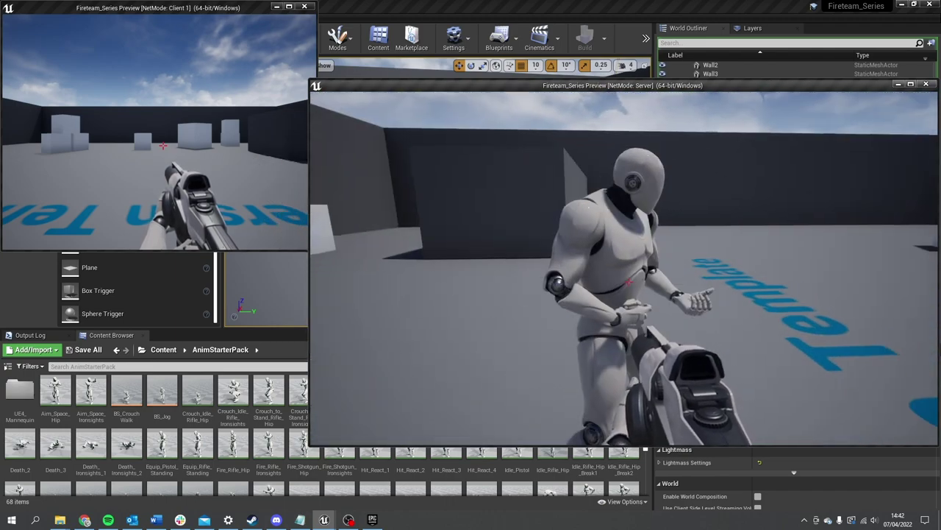
{"action": "key", "text": "s"}
{"action": "key", "text": "w"}
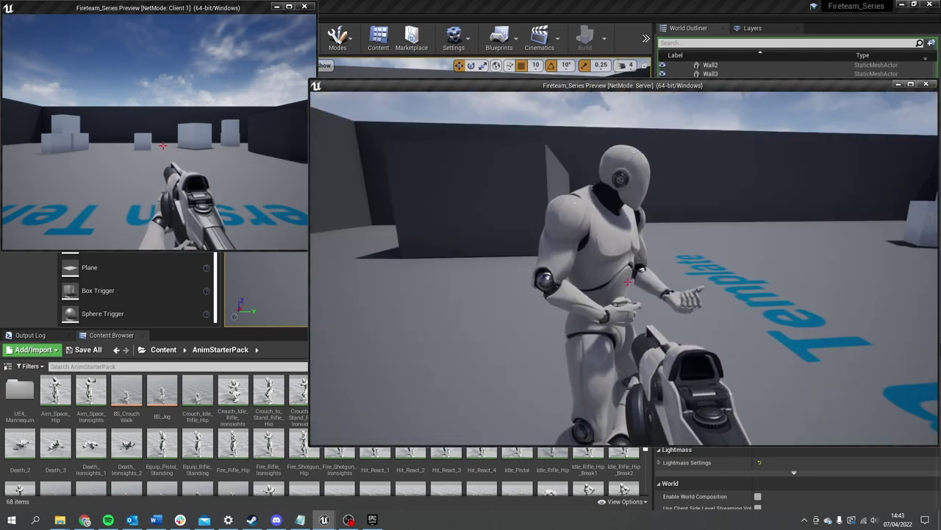
{"action": "key", "text": "w"}
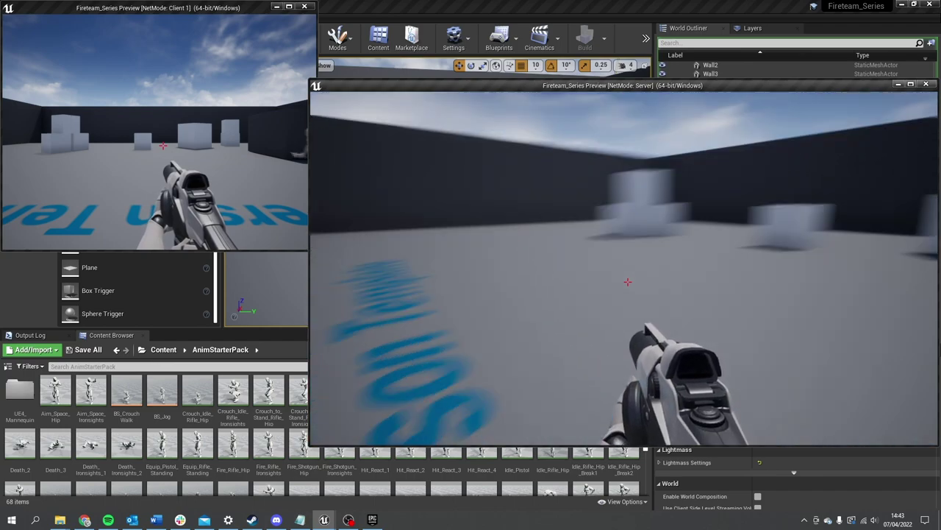
{"action": "key", "text": "Escape"}
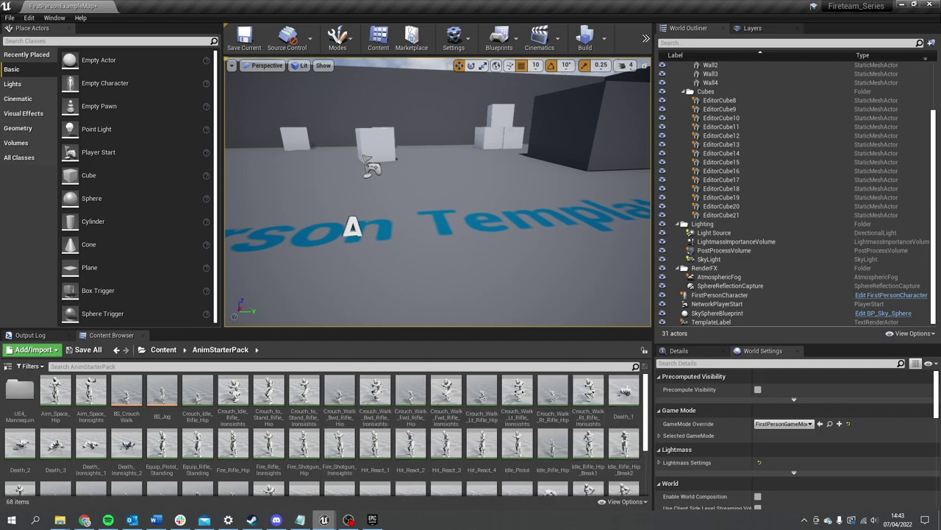
Return to the FirstPersonCharacter blueprint, duplicate the FP_Gun component and name the copy TP_Gun.
{"action": "mouse_move", "coordinate": [323, 519]}
{"action": "left_click", "coordinate": [431, 467]}
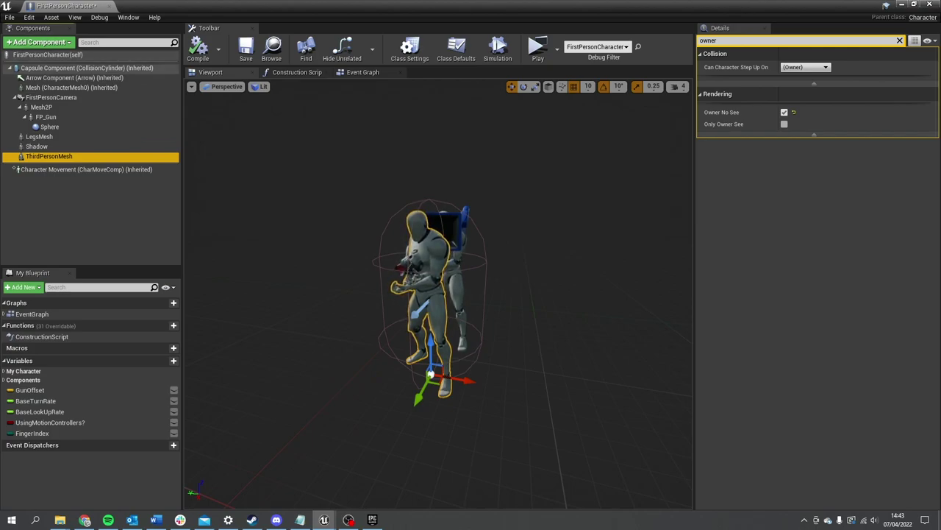
{"action": "left_click", "coordinate": [46, 118]}
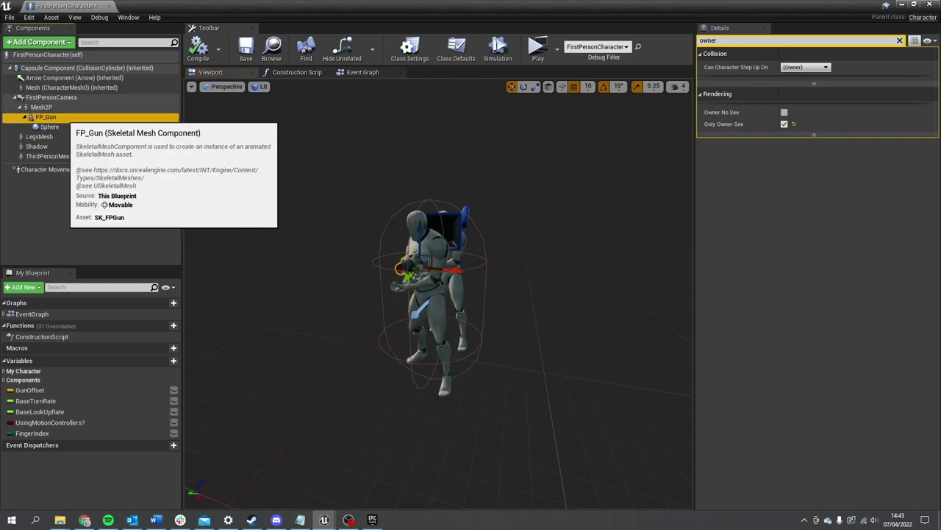
{"action": "key", "text": "ctrl+w"}
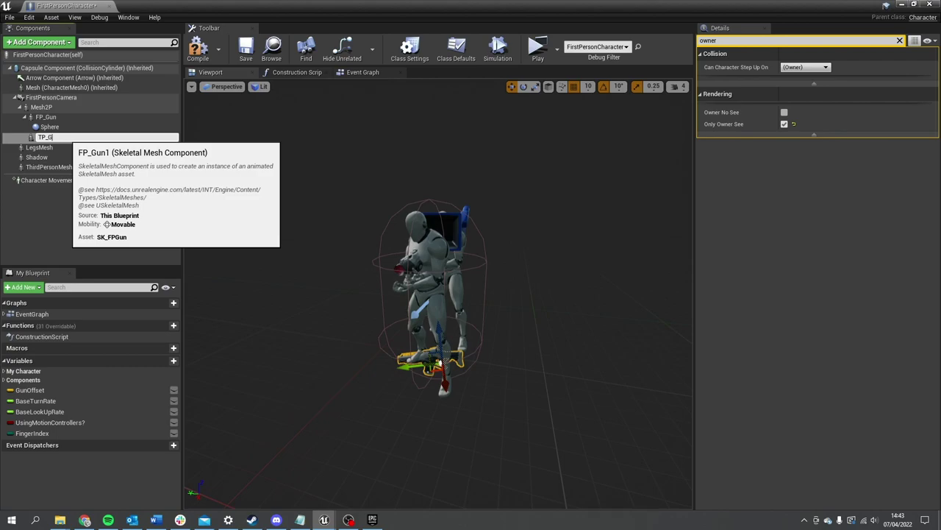
{"action": "key", "text": "Return"}
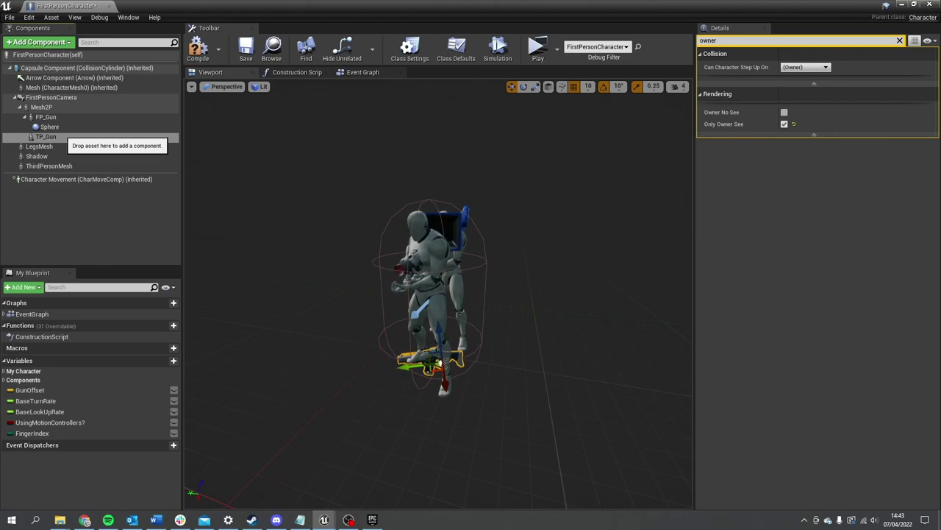
Parent TP_Gun to ThirdPersonMesh, clear the details filter and check the sockets available for attaching the gun.
{"action": "left_click_drag", "start_coordinate": [52, 136], "coordinate": [60, 167]}
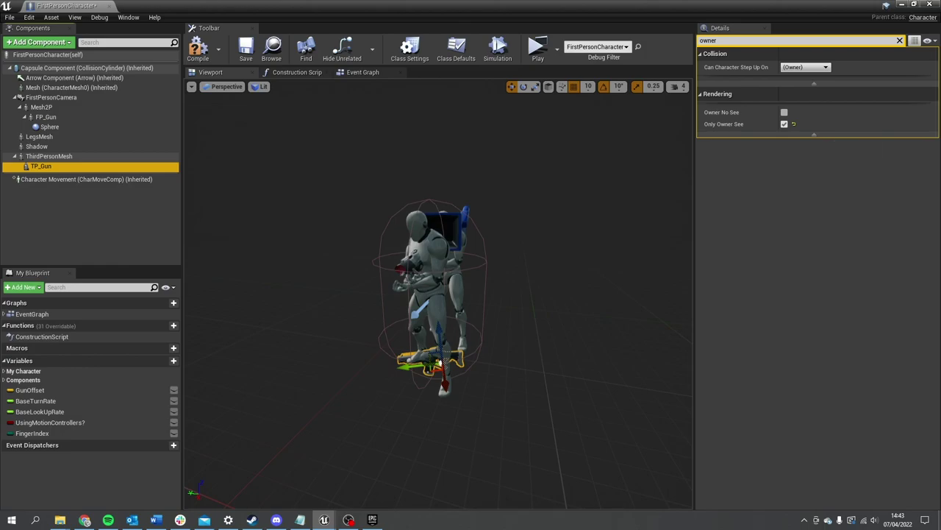
{"action": "left_click", "coordinate": [898, 40]}
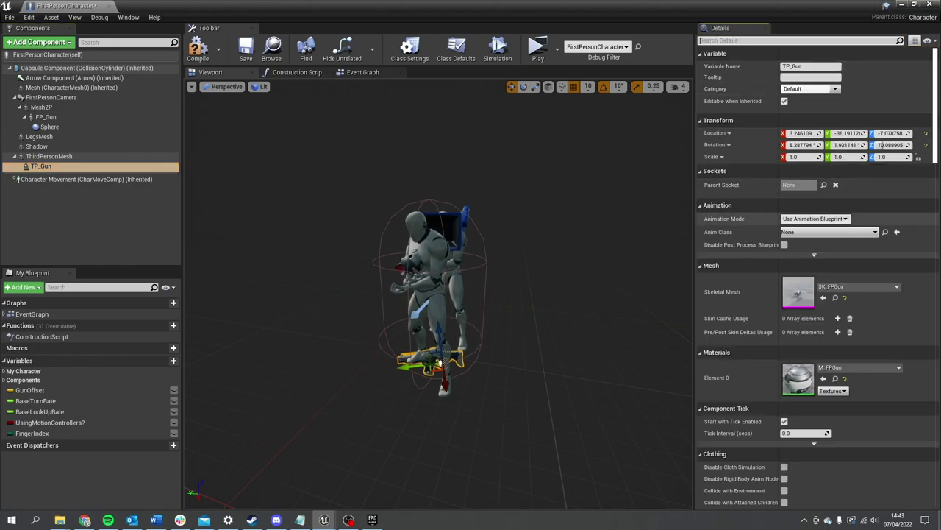
{"action": "left_click", "coordinate": [825, 185]}
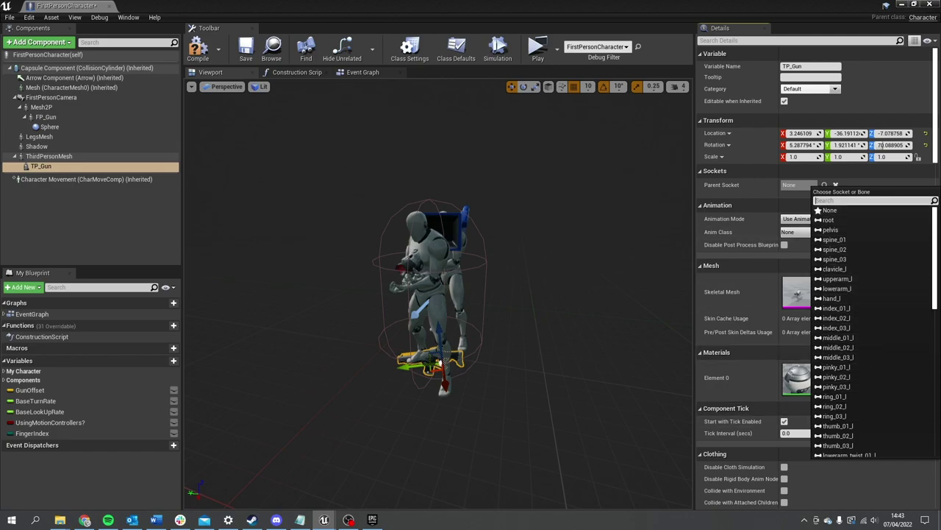
{"action": "left_click", "coordinate": [401, 281]}
Open ThirdPersonMesh's SK_Mannequin skeletal mesh and add a socket to the hand_r bone.
{"action": "left_click", "coordinate": [73, 156]}
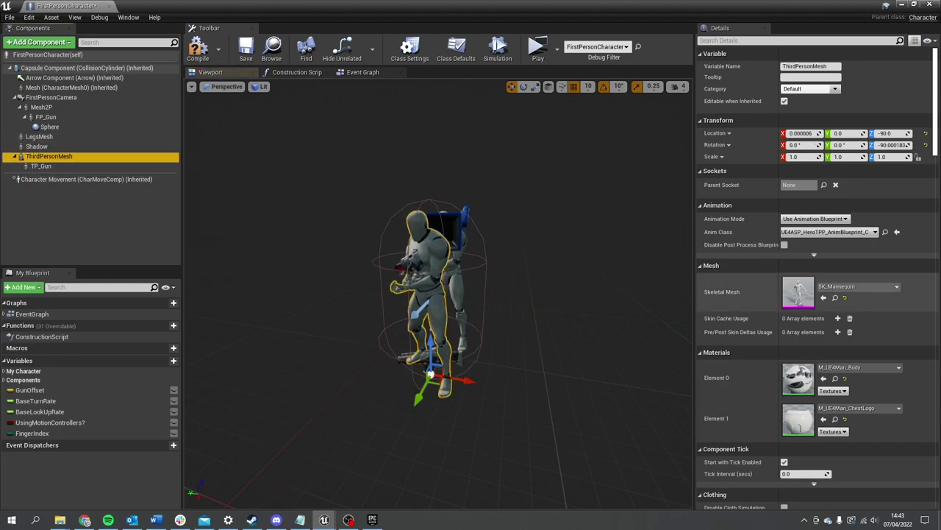
{"action": "double_click", "coordinate": [798, 292]}
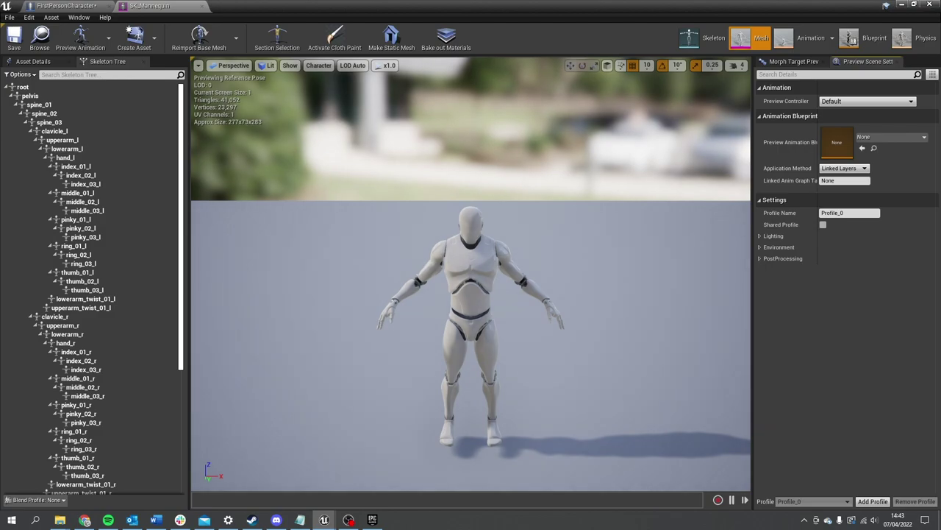
{"action": "left_click_drag", "start_coordinate": [411, 294], "coordinate": [529, 294]}
{"action": "scroll", "coordinate": [89, 356], "scroll_direction": "down", "scroll_amount": 1}
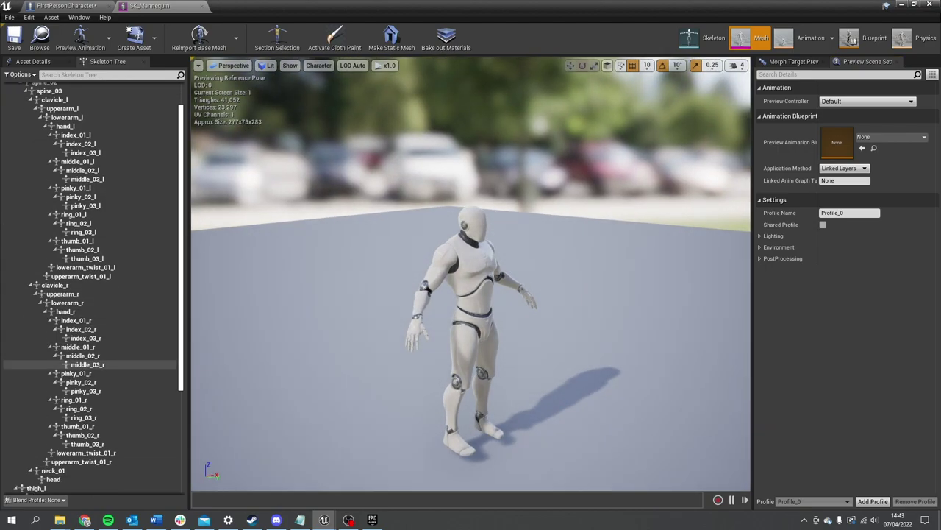
{"action": "scroll", "coordinate": [88, 364], "scroll_direction": "down", "scroll_amount": 1}
{"action": "left_click", "coordinate": [70, 296]}
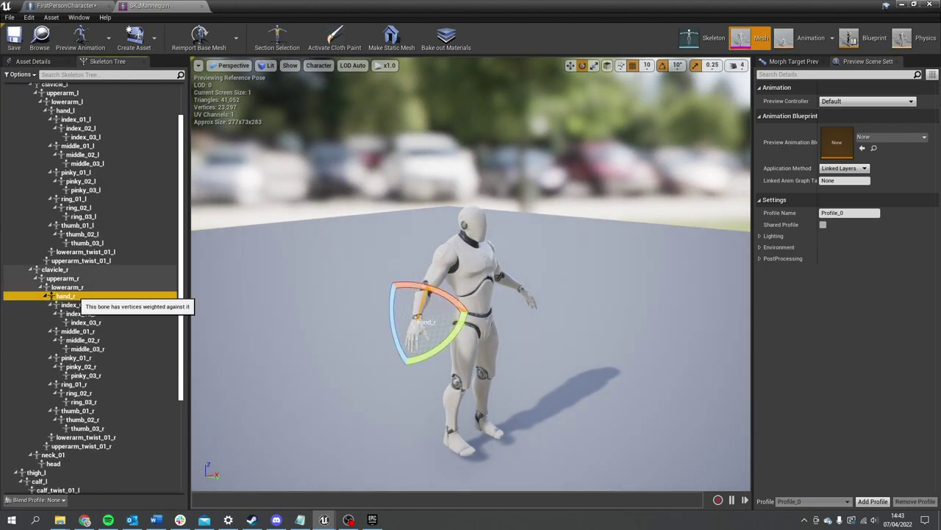
{"action": "right_click", "coordinate": [71, 295]}
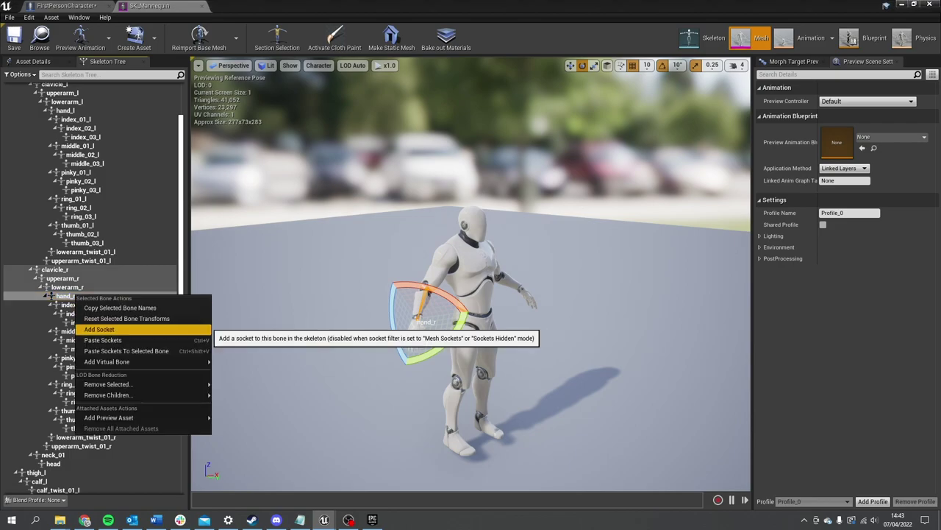
{"action": "left_click", "coordinate": [99, 329]}
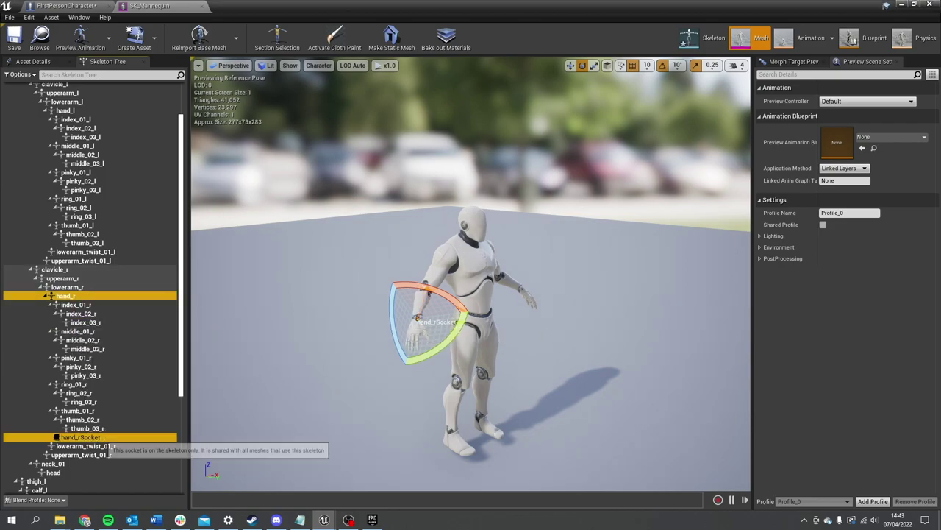
Rename the new hand_r socket as GripPoint.
{"action": "left_click", "coordinate": [99, 437]}
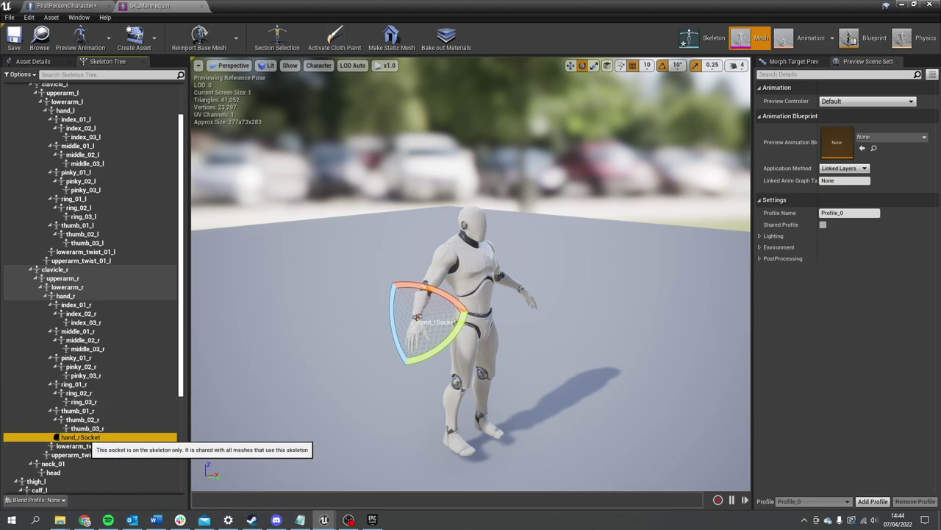
{"action": "double_click", "coordinate": [82, 437]}
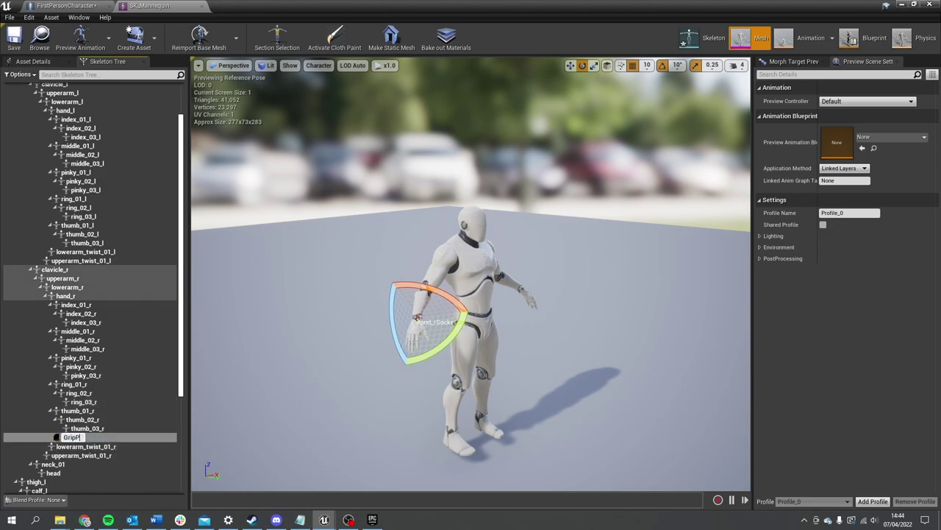
{"action": "type", "text": "GripPoint"}
{"action": "key", "text": "Return"}
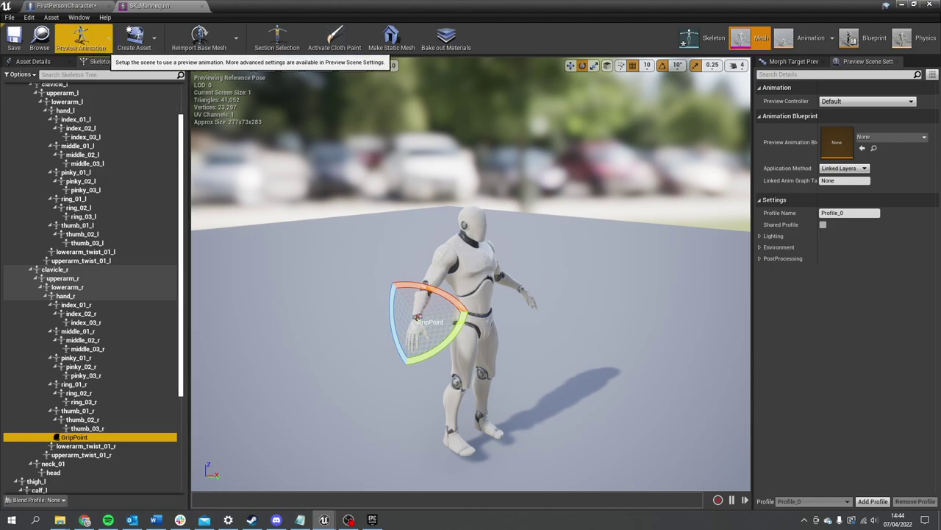
Preview the Idle_Rifle_Hip animation on the mannequin and pause it with the right hand in close view.
{"action": "left_click", "coordinate": [81, 37]}
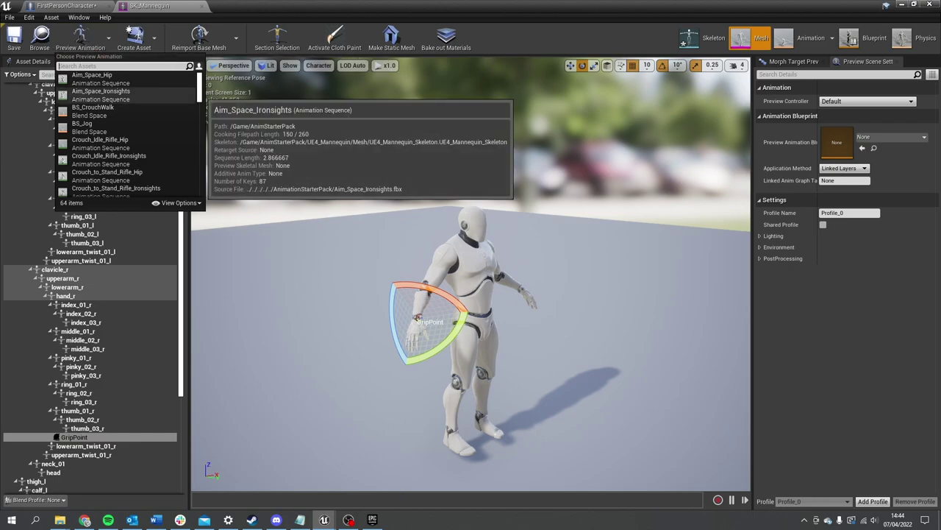
{"action": "type", "text": "idle"}
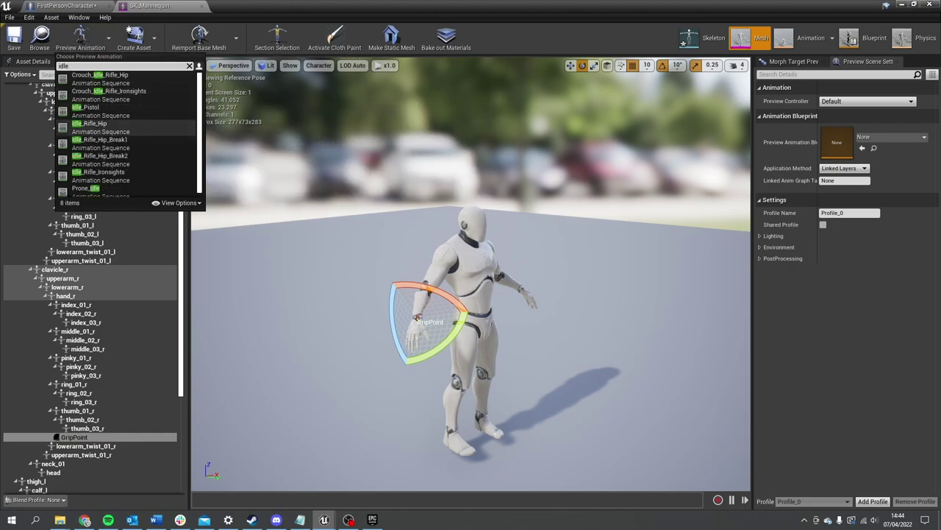
{"action": "left_click", "coordinate": [95, 126]}
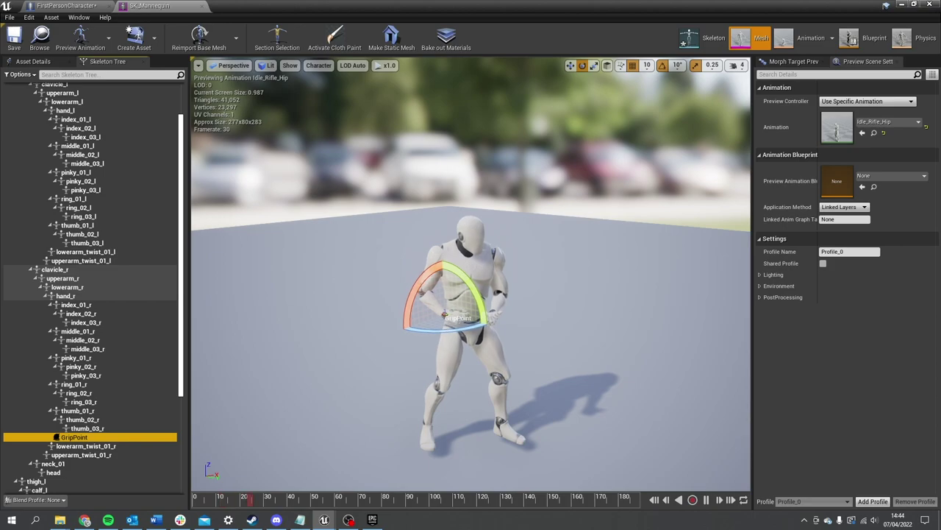
{"action": "left_click_drag", "start_coordinate": [471, 295], "coordinate": [659, 294], "text": "alt"}
{"action": "scroll", "coordinate": [471, 294], "scroll_direction": "up", "scroll_amount": 4}
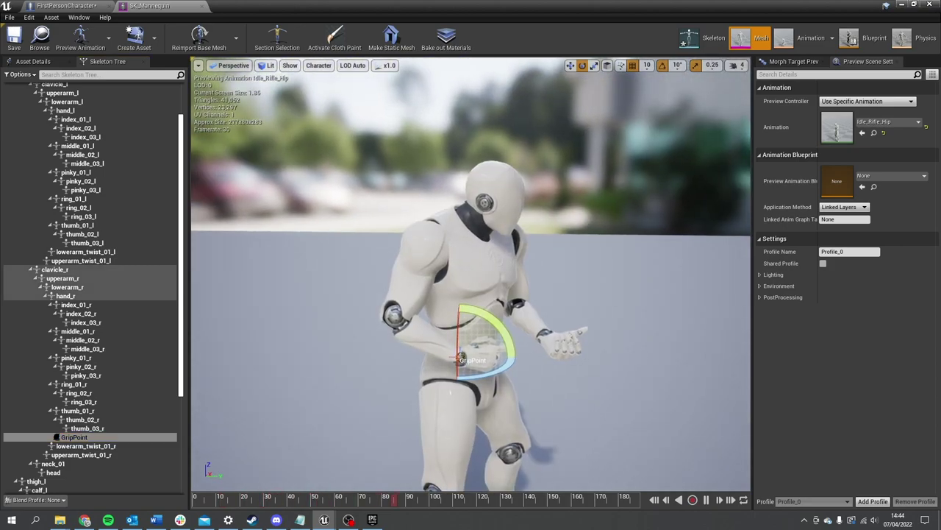
{"action": "left_click", "coordinate": [706, 499]}
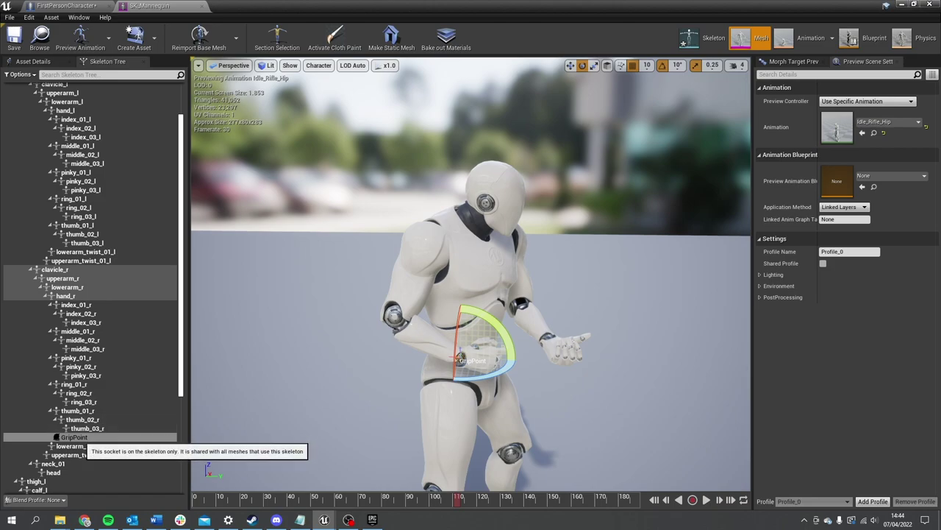
Add SK_FPGun as a preview asset on the GripPoint socket.
{"action": "right_click", "coordinate": [73, 437]}
{"action": "mouse_move", "coordinate": [111, 420]}
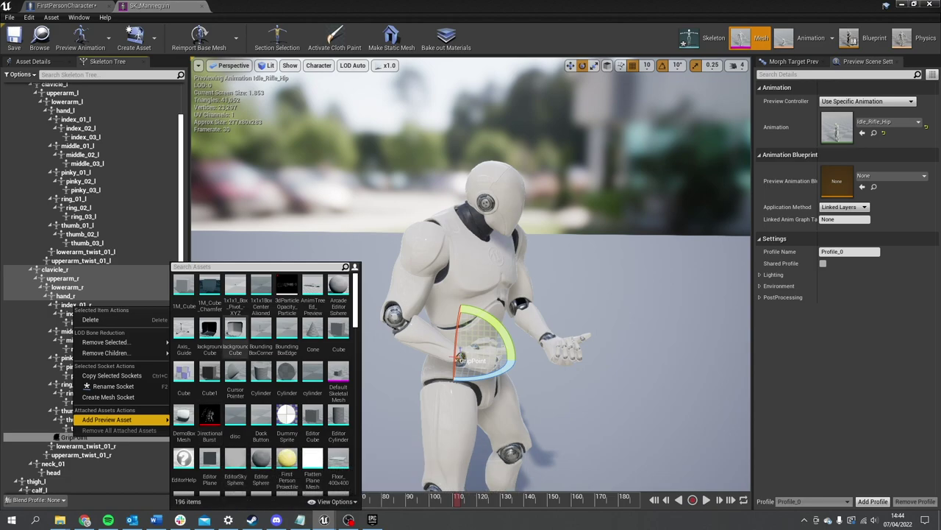
{"action": "type", "text": "gu"}
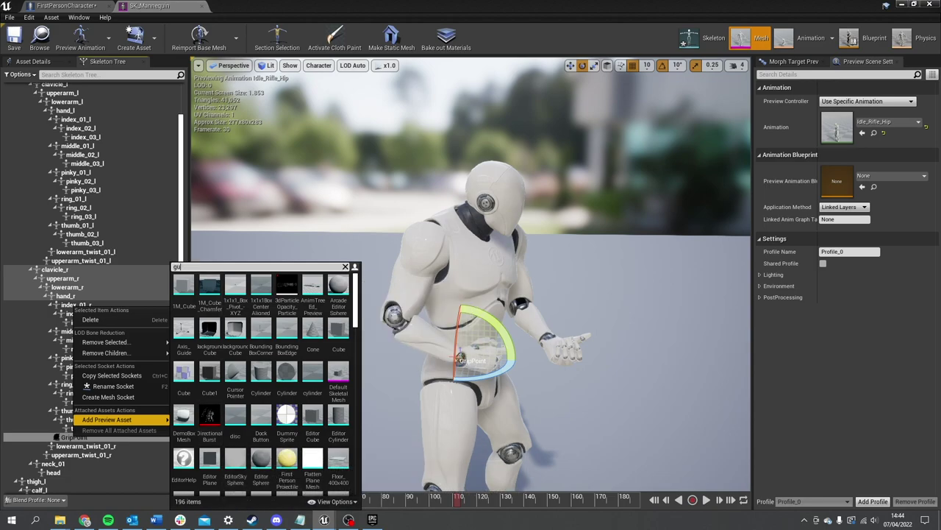
{"action": "type", "text": "n"}
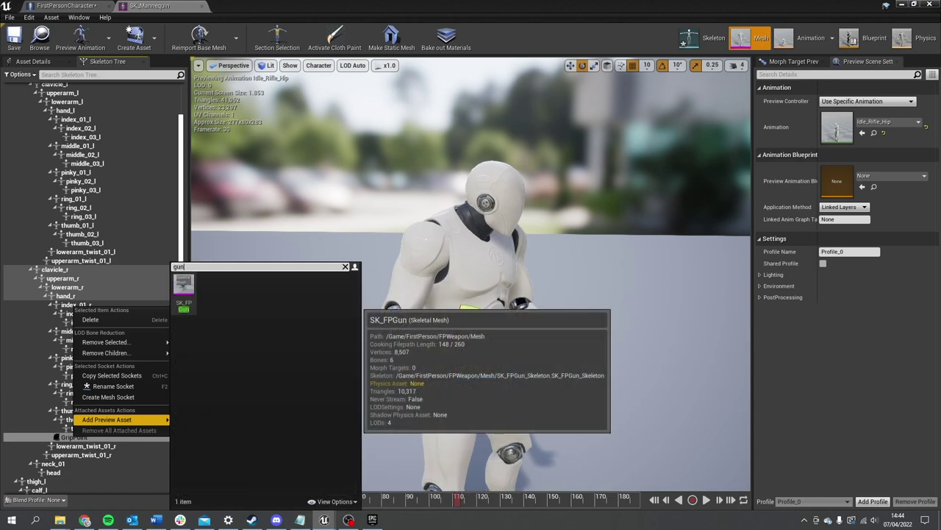
{"action": "left_click", "coordinate": [184, 284]}
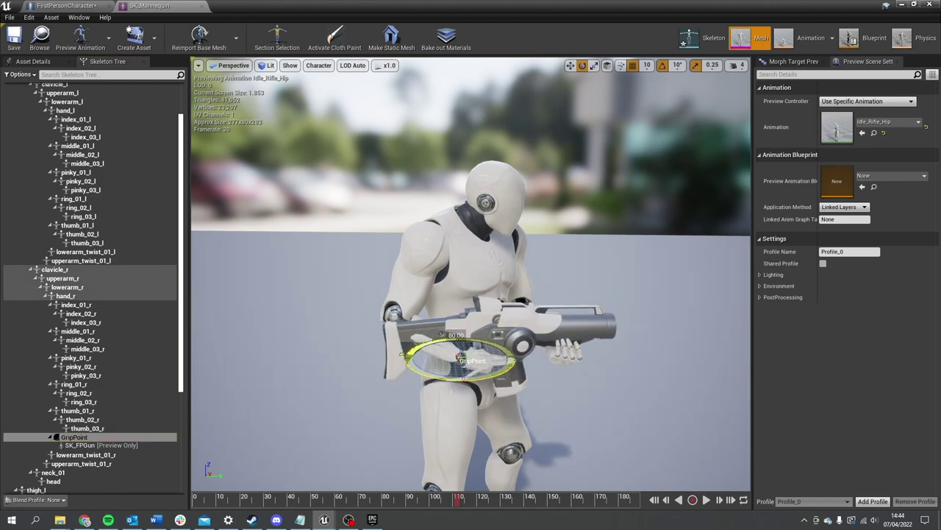
Turn the GripPoint socket so the gun points forward, and move it until the gun's handle sits near the right hand.
{"action": "key", "text": "w"}
{"action": "mouse_move", "coordinate": [495, 357]}
{"action": "left_mouse_down"}
{"action": "mouse_move", "coordinate": [525, 357]}
{"action": "mouse_move", "coordinate": [510, 356]}
{"action": "left_mouse_up"}
{"action": "left_click_drag", "start_coordinate": [510, 357], "coordinate": [331, 386], "text": "alt"}
{"action": "scroll", "coordinate": [471, 273], "scroll_direction": "up", "scroll_amount": 3}
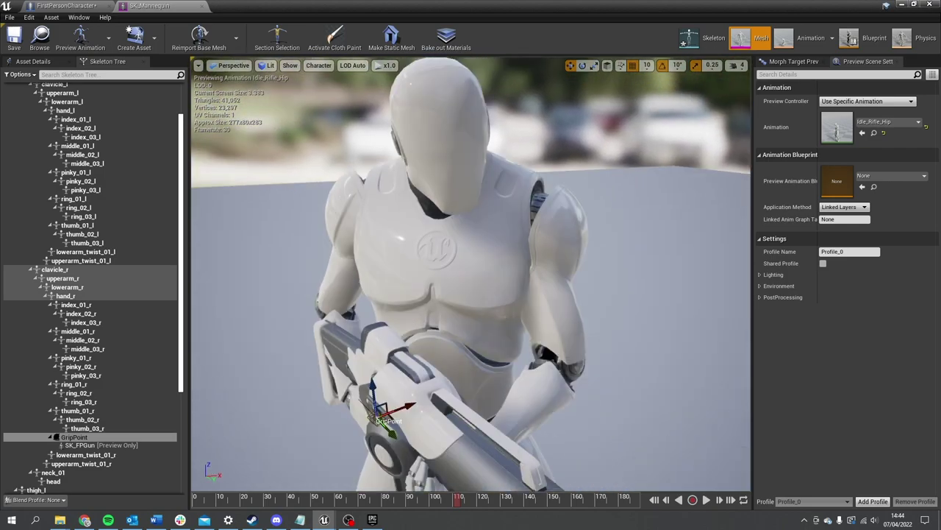
{"action": "key", "text": "f"}
{"action": "left_click_drag", "start_coordinate": [471, 274], "coordinate": [625, 302], "text": "alt"}
{"action": "left_click_drag", "start_coordinate": [506, 236], "coordinate": [539, 269], "text": "alt"}
{"action": "left_click_drag", "start_coordinate": [507, 236], "coordinate": [522, 251], "text": "alt"}
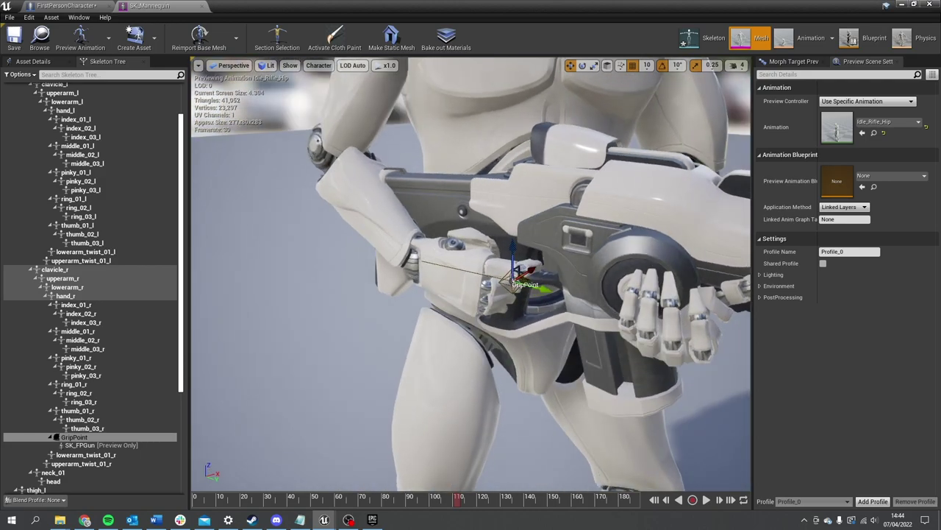
{"action": "left_click_drag", "start_coordinate": [532, 284], "coordinate": [539, 291], "text": "alt"}
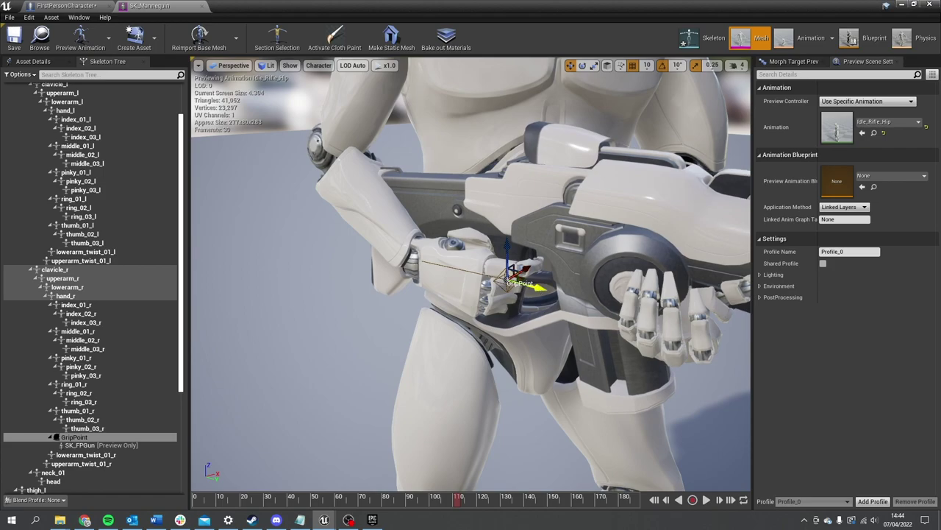
Fine-tune the GripPoint socket's rotation and inspect the gun's fit in both hands from several sides.
{"action": "key", "text": "e"}
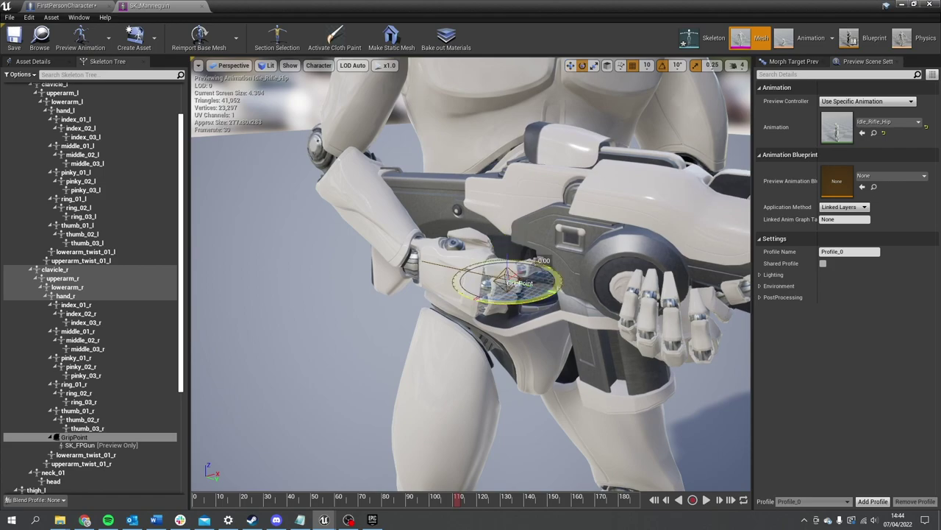
{"action": "left_click_drag", "start_coordinate": [534, 261], "coordinate": [570, 266]}
{"action": "key", "text": "Escape"}
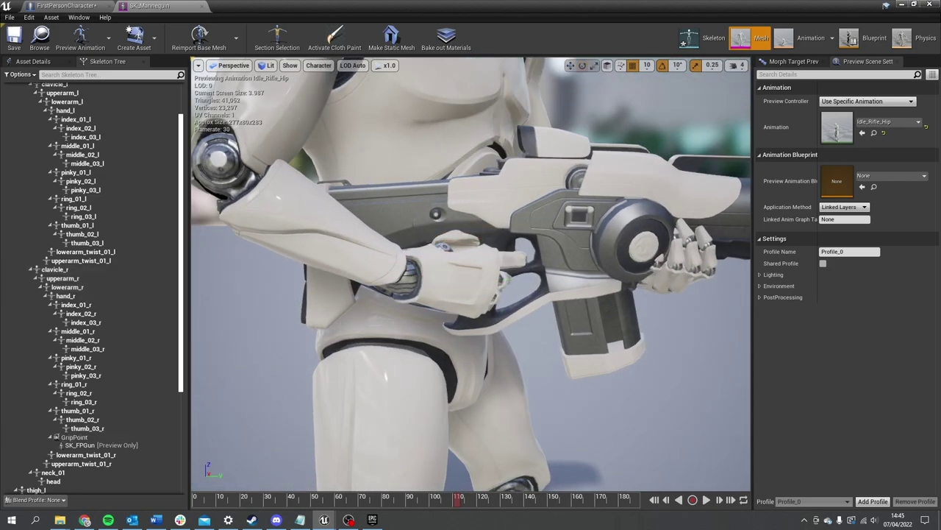
{"action": "left_click_drag", "start_coordinate": [471, 273], "coordinate": [419, 316], "text": "alt"}
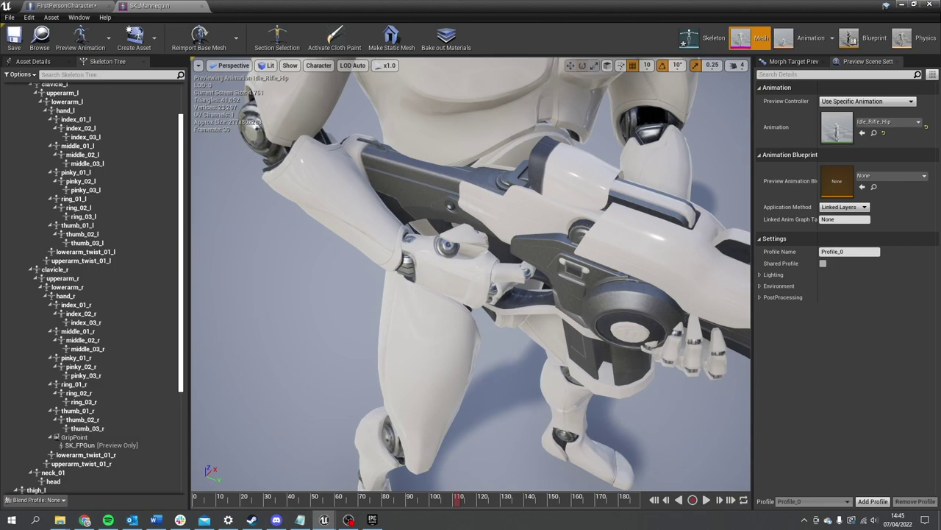
{"action": "left_click_drag", "start_coordinate": [471, 274], "coordinate": [603, 339], "text": "alt"}
{"action": "left_click_drag", "start_coordinate": [397, 203], "coordinate": [384, 193], "text": "alt"}
{"action": "left_click_drag", "start_coordinate": [383, 274], "coordinate": [574, 283], "text": "alt"}
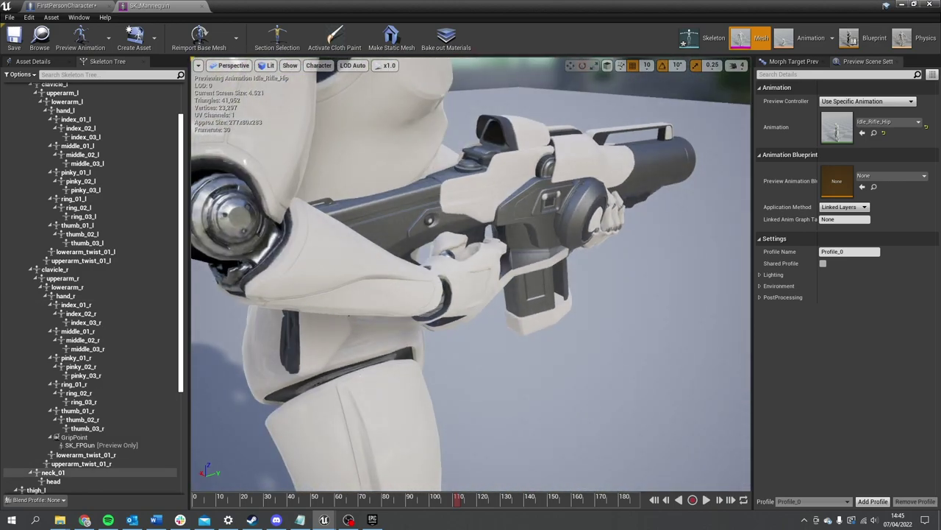
Shift the GripPoint socket to bring the gun's handle into the right palm, checking the fit from the front.
{"action": "left_click", "coordinate": [73, 437]}
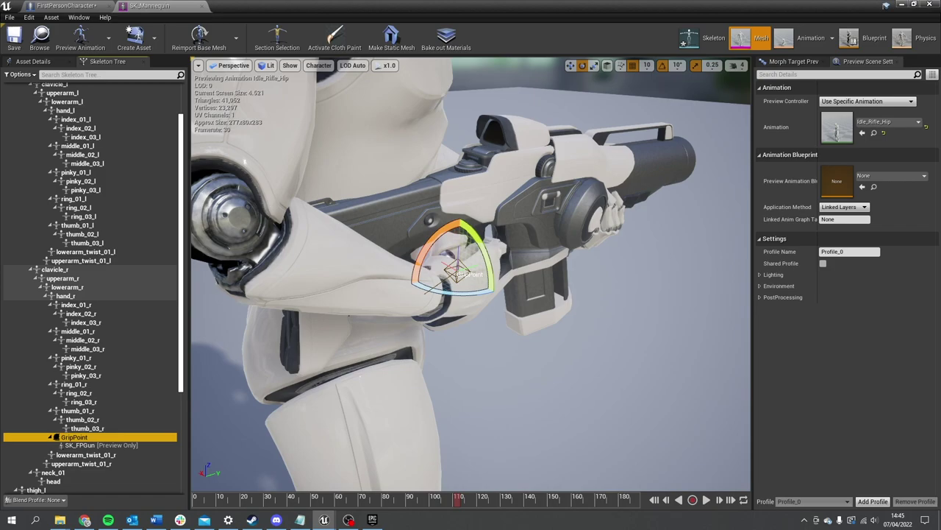
{"action": "left_click", "coordinate": [570, 64]}
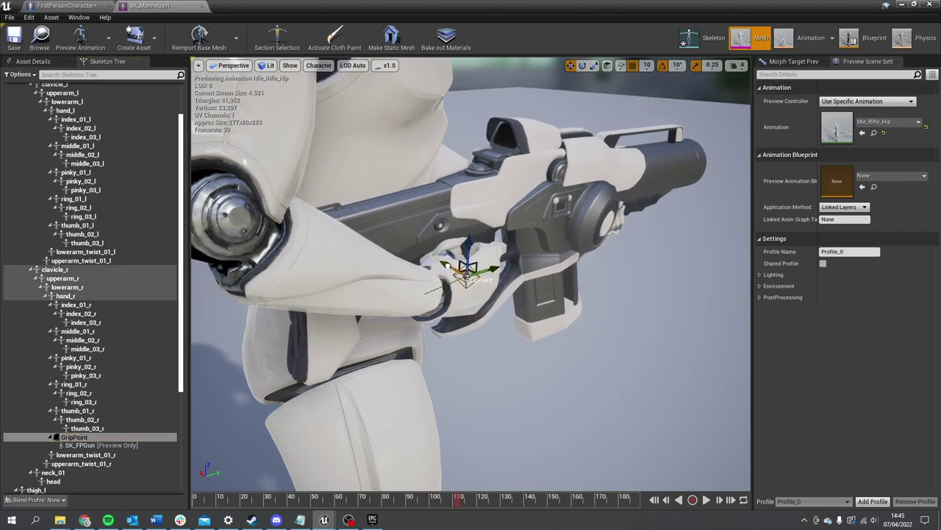
{"action": "left_click_drag", "start_coordinate": [471, 273], "coordinate": [309, 301], "text": "alt"}
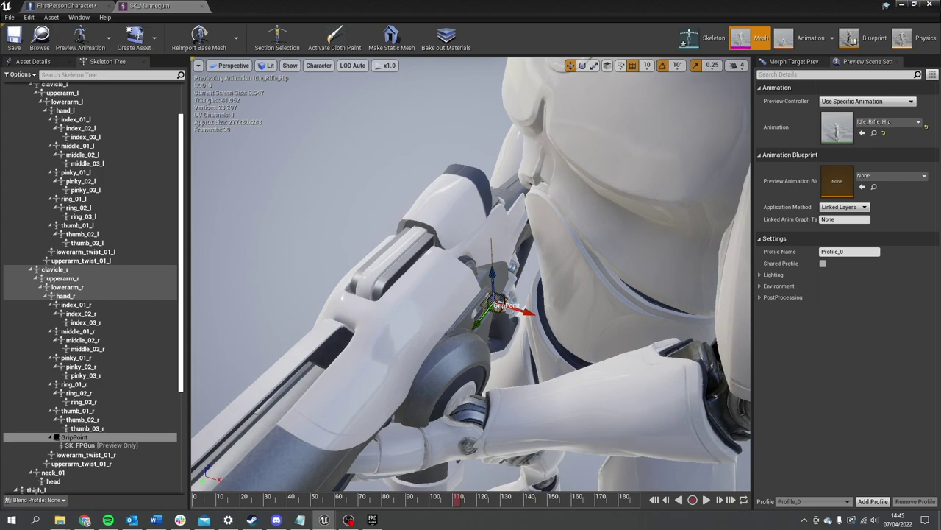
Return to the FirstPersonCharacter blueprint and set TP_Gun's parent socket to GripPoint.
{"action": "left_click", "coordinate": [66, 5]}
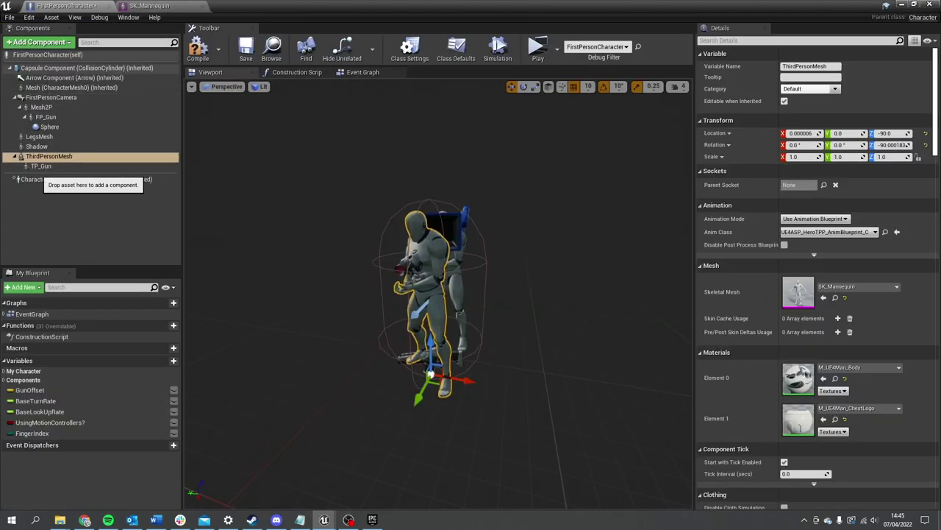
{"action": "left_click", "coordinate": [40, 167]}
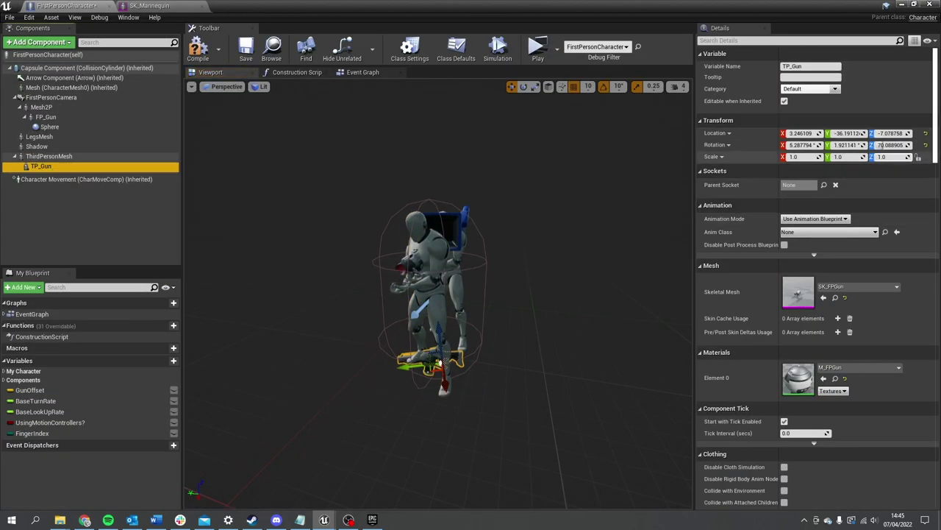
{"action": "left_click", "coordinate": [823, 185]}
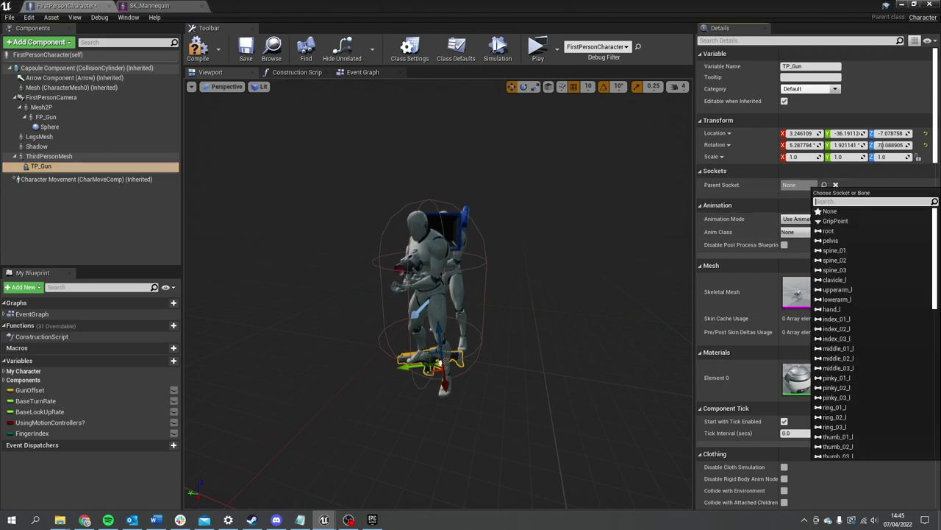
{"action": "left_click", "coordinate": [836, 220]}
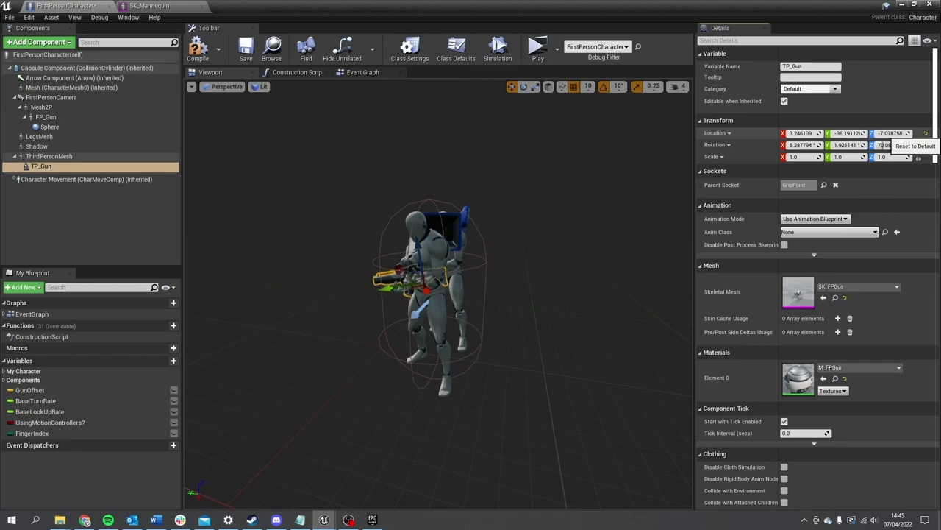
Reset TP_Gun's location and rotation to their defaults so it snaps onto the GripPoint socket, and check its fit.
{"action": "left_click", "coordinate": [926, 133]}
{"action": "left_click", "coordinate": [925, 145]}
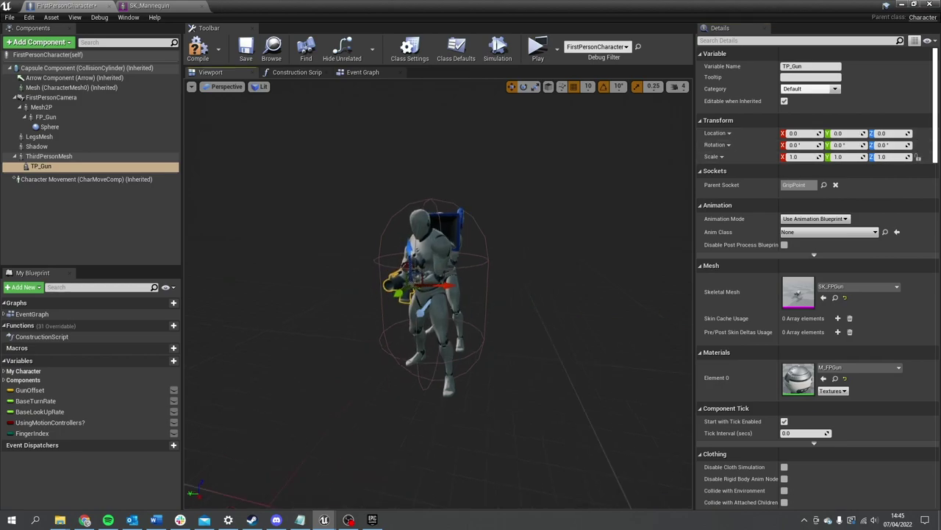
{"action": "left_click_drag", "start_coordinate": [353, 294], "coordinate": [559, 295], "text": "alt"}
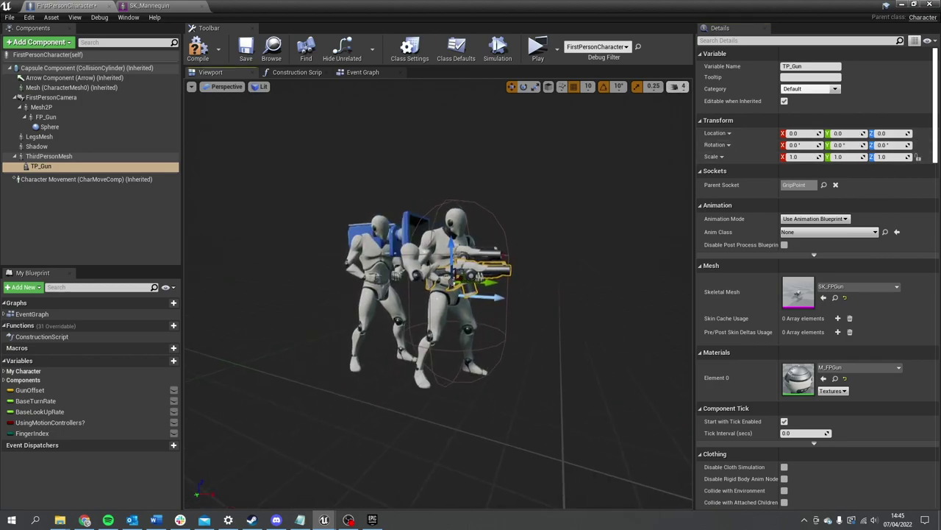
Enable Owner No See and disable Only Owner See for TP_Gun.
{"action": "left_click", "coordinate": [798, 41]}
{"action": "type", "text": "owner"}
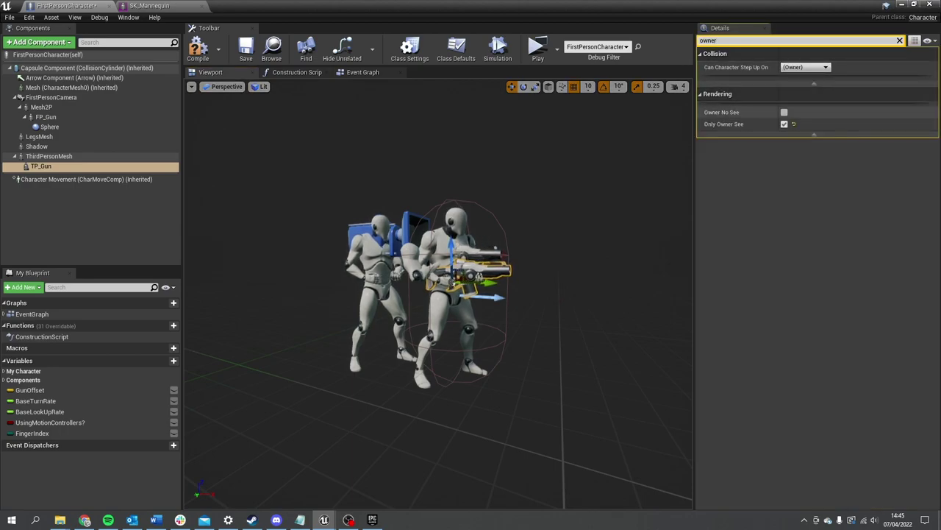
{"action": "left_click", "coordinate": [784, 112]}
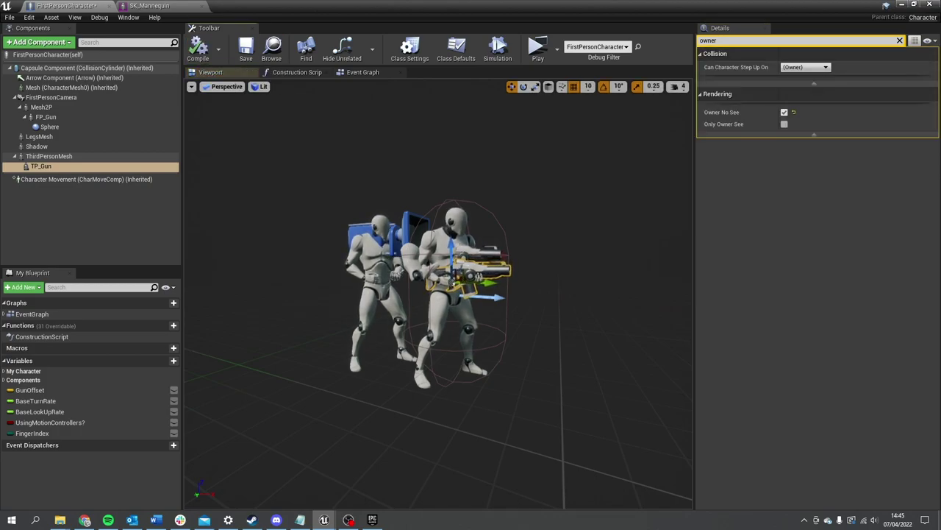
Return to the level editor, start the server-and-client play preview, and walk the server character forward and back to check the bodies and guns.
{"action": "left_click", "coordinate": [902, 4]}
{"action": "left_click", "coordinate": [645, 38]}
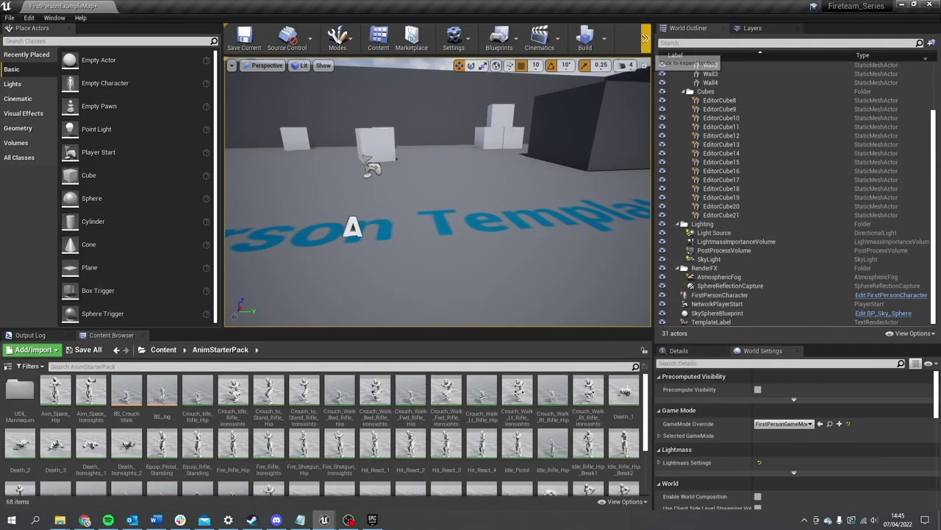
{"action": "left_click", "coordinate": [666, 58]}
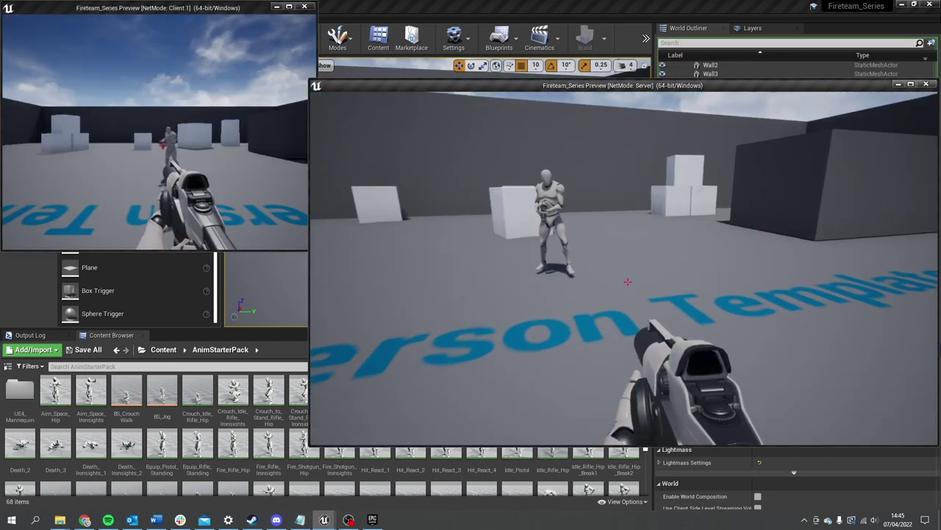
{"action": "key", "text": "w"}
{"action": "key", "text": "s"}
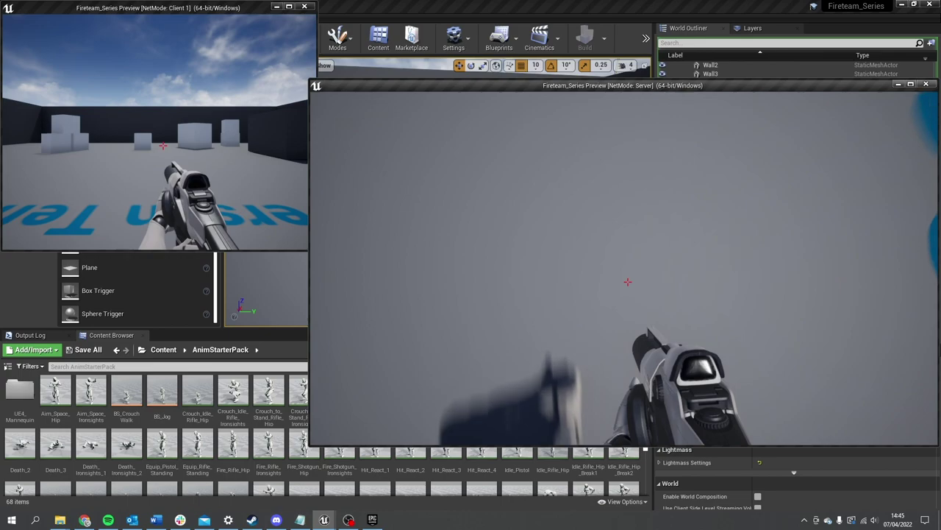